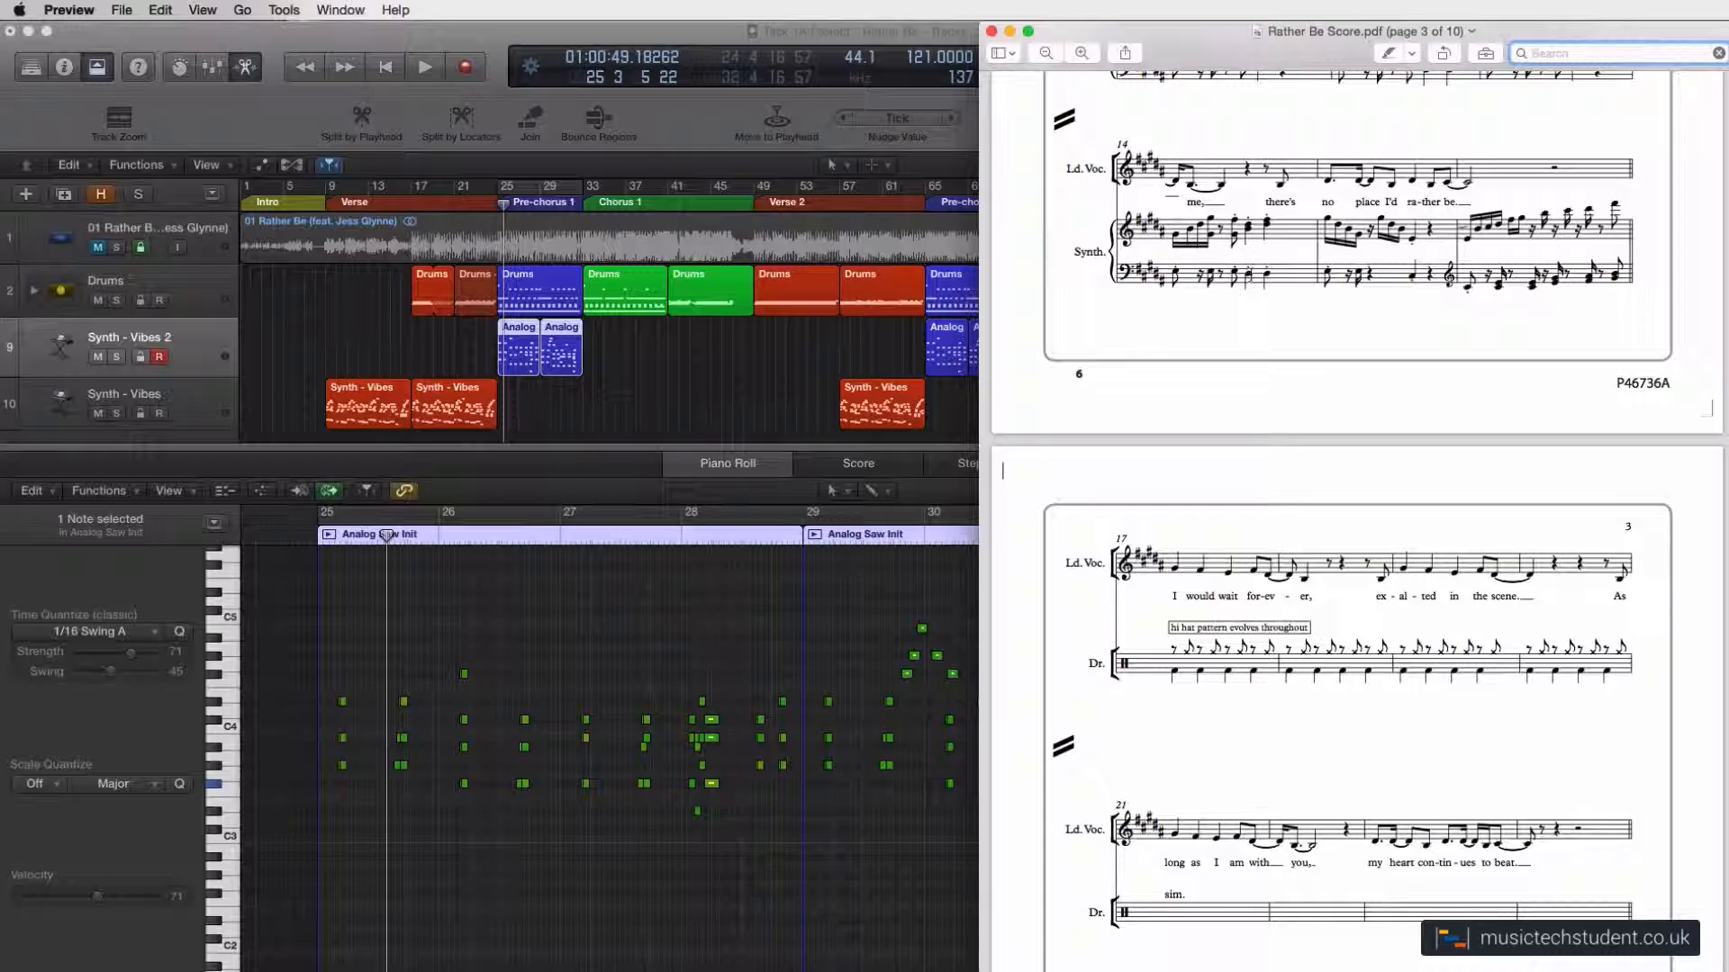
- Examine the synth, percussion and drum parts in the Rather Be score from bar 17 to bar 29
scroll(1250, 275, "down", 1)
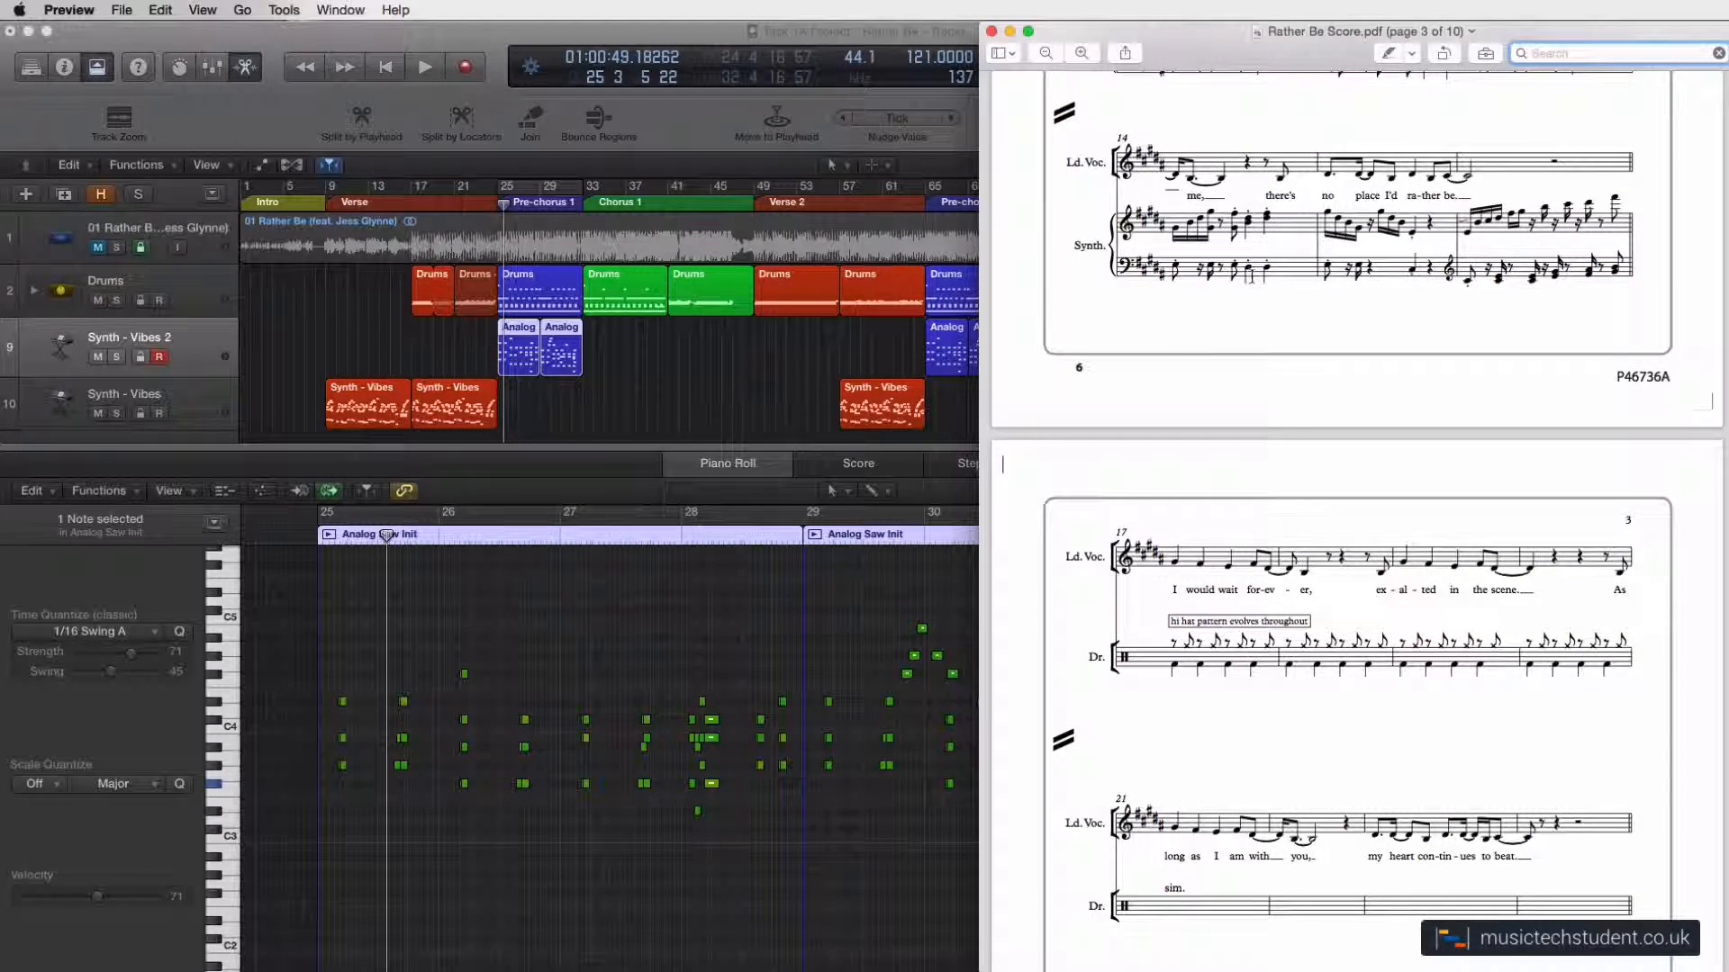
scroll(1250, 276, "down", 15)
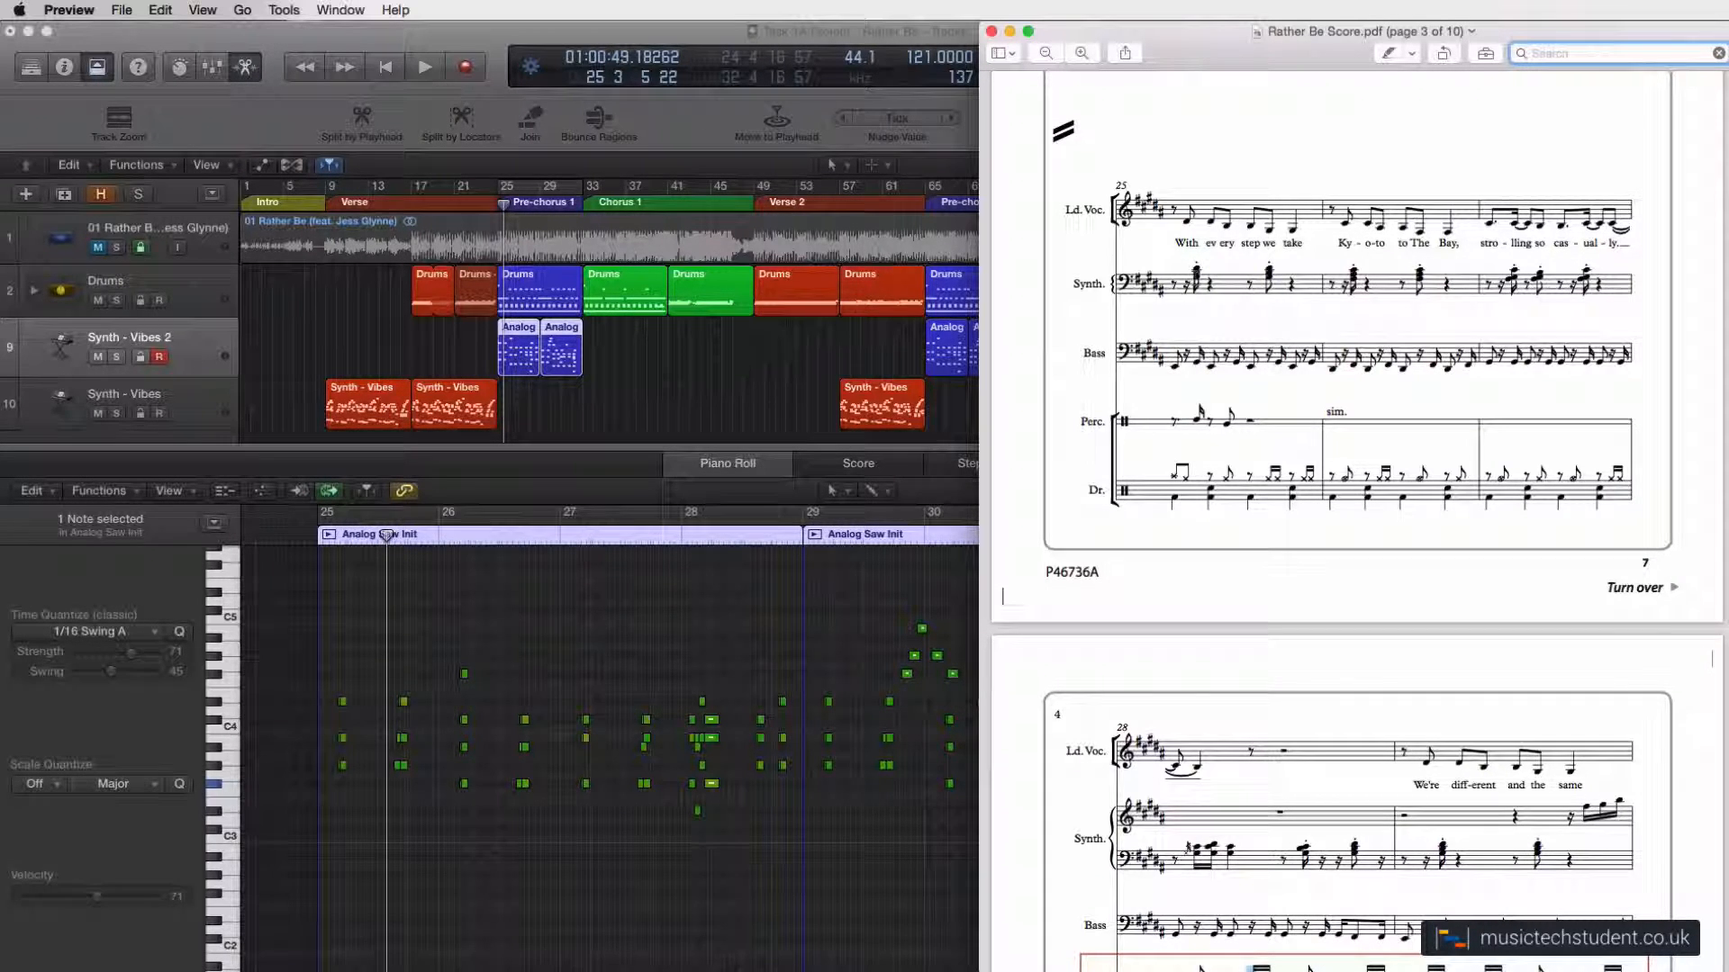
scroll(1355, 373, "down", 3)
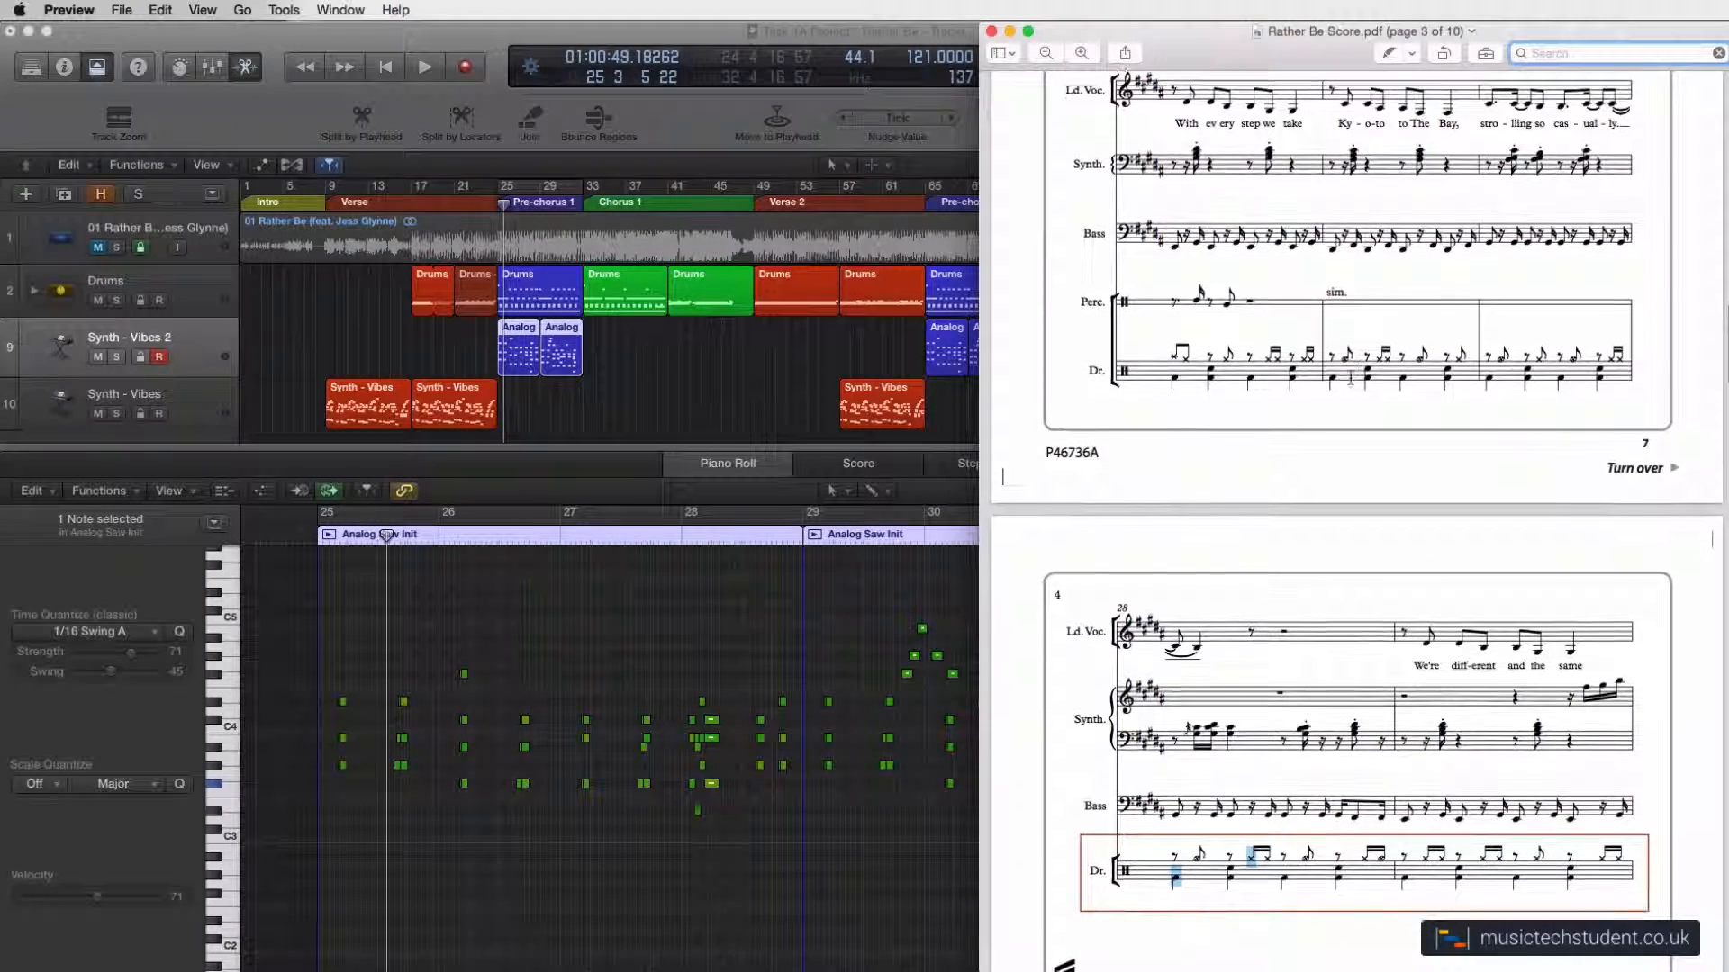
scroll(1339, 387, "down", 2)
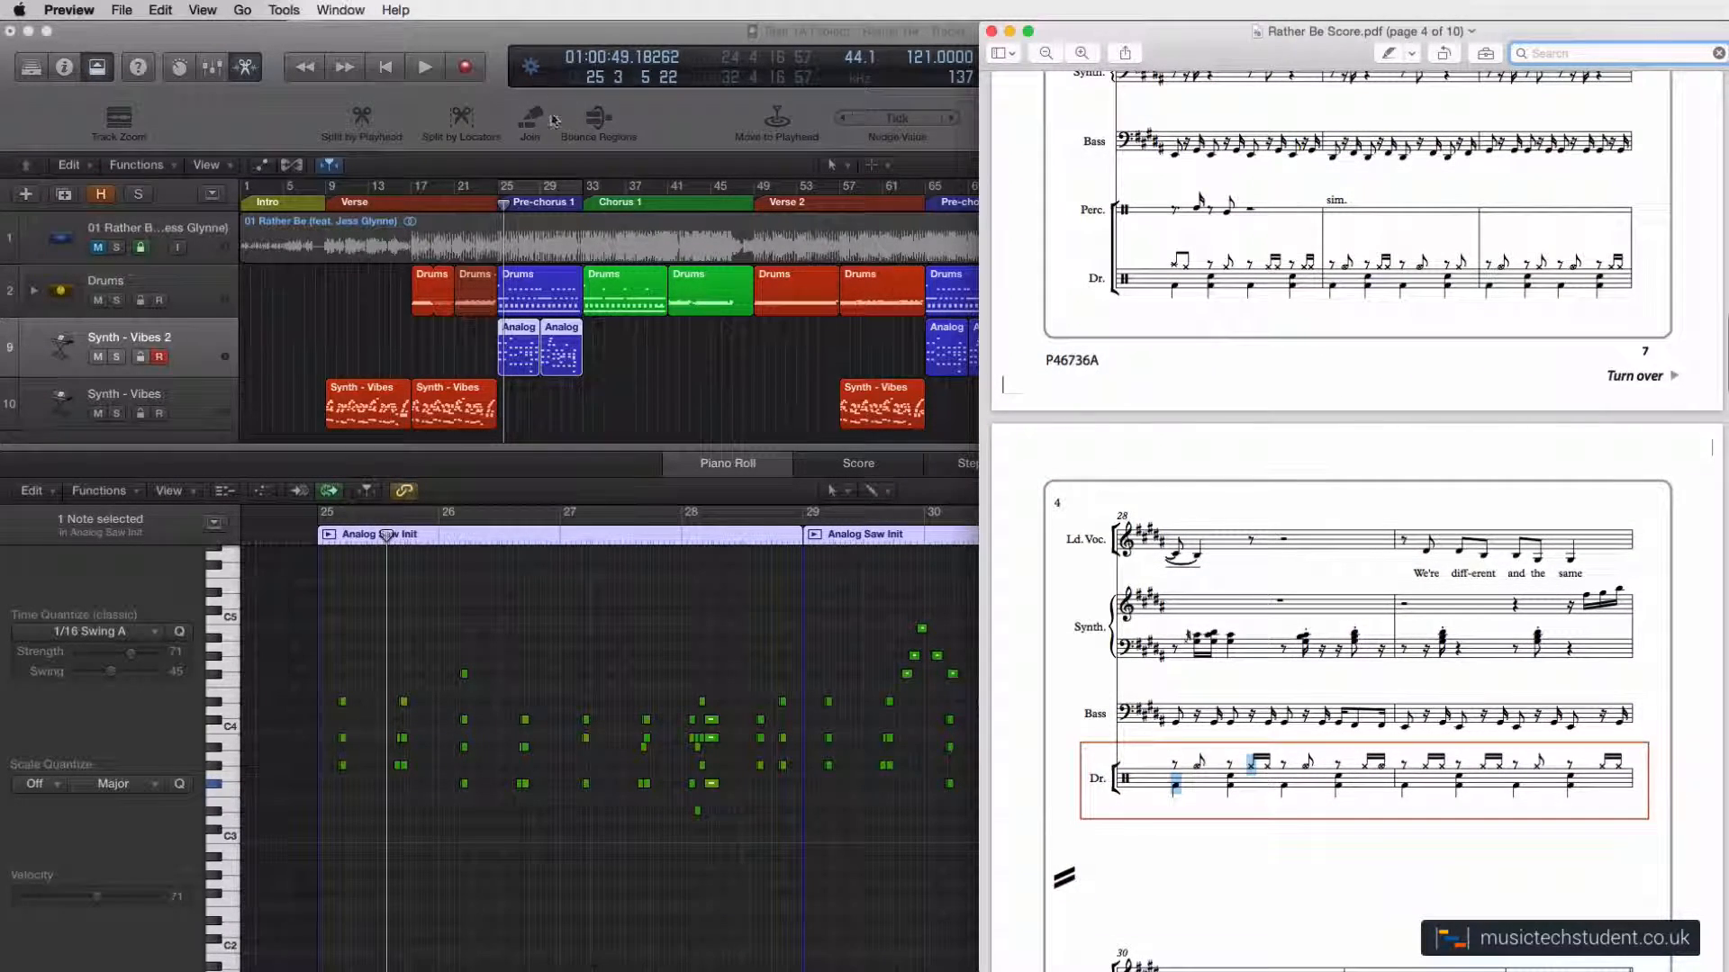
- Switch to Logic Pro X and inspect the Synth - Vibes 2 chords from bar 25 to bar 29 up close
left_click(483, 36)
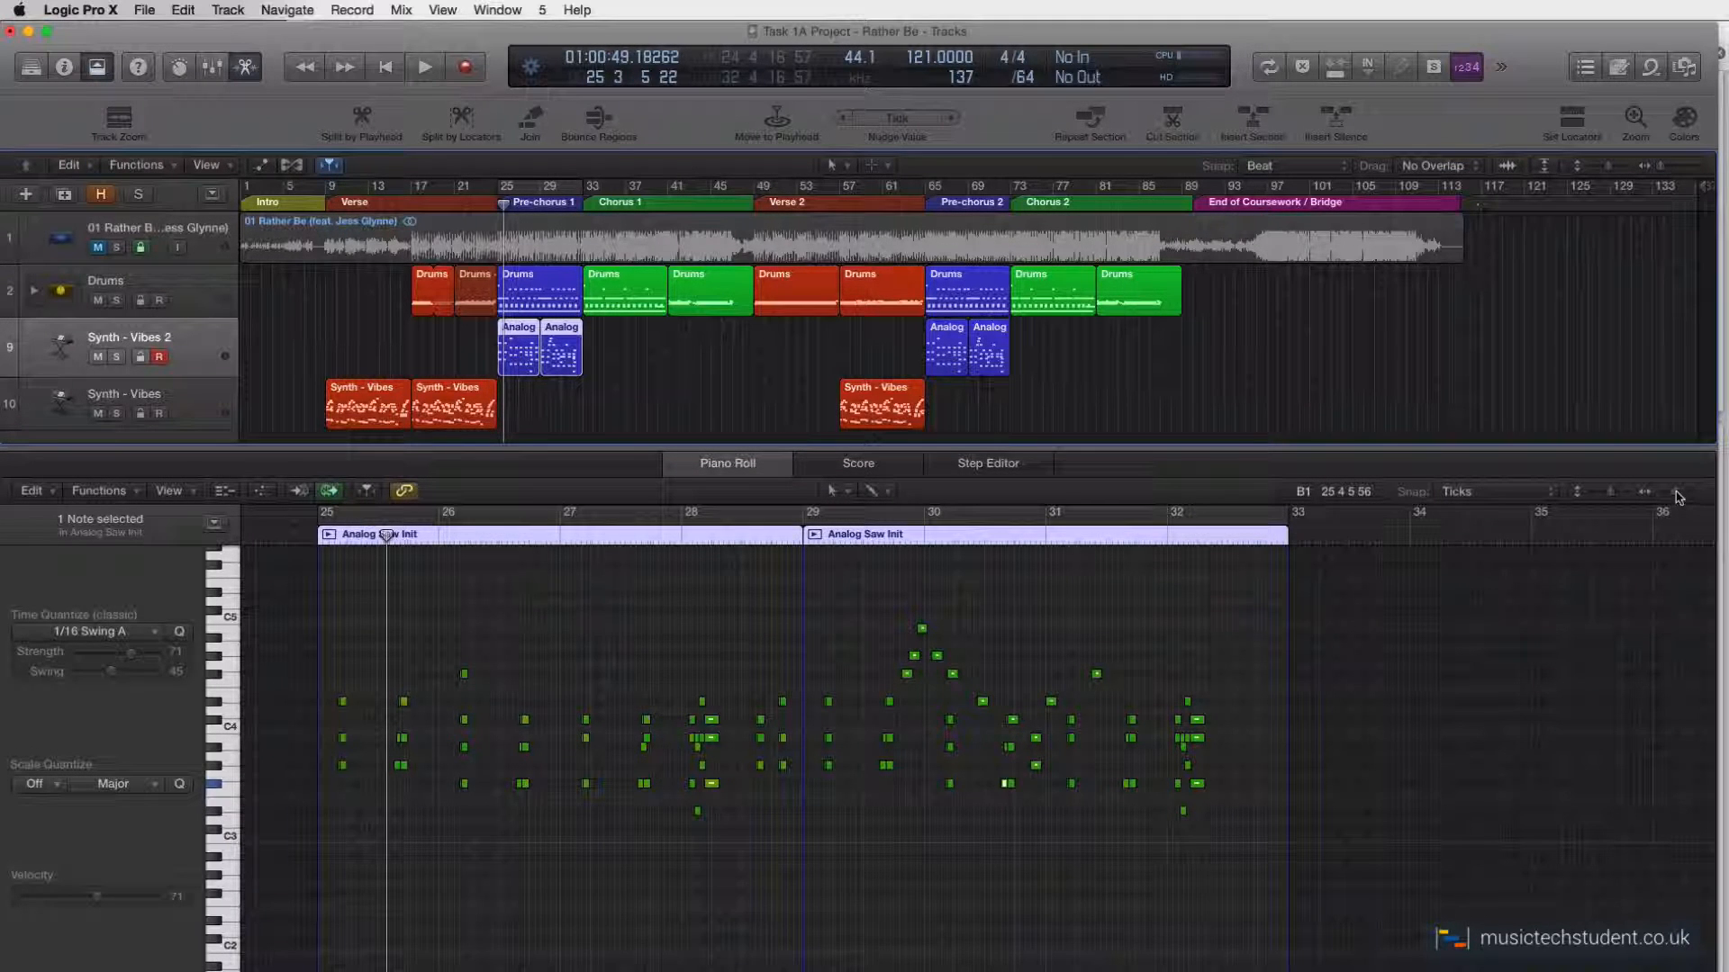
left_click_drag(1676, 497, 1679, 499)
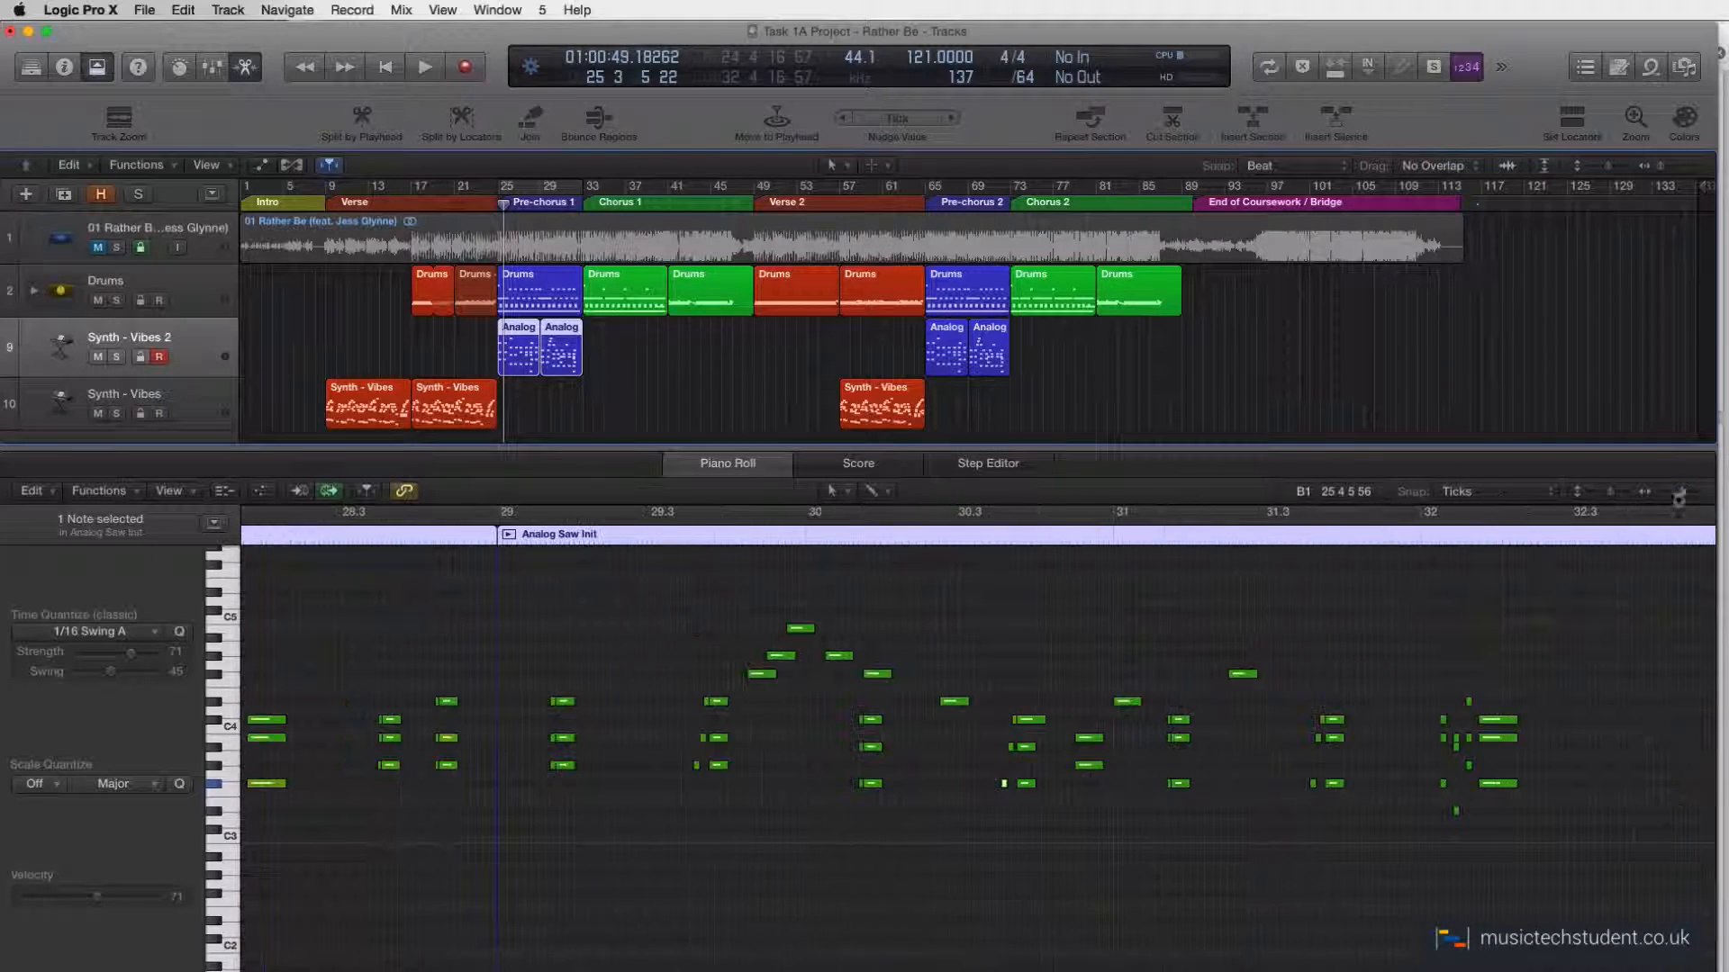
scroll(1251, 614, "left", 10)
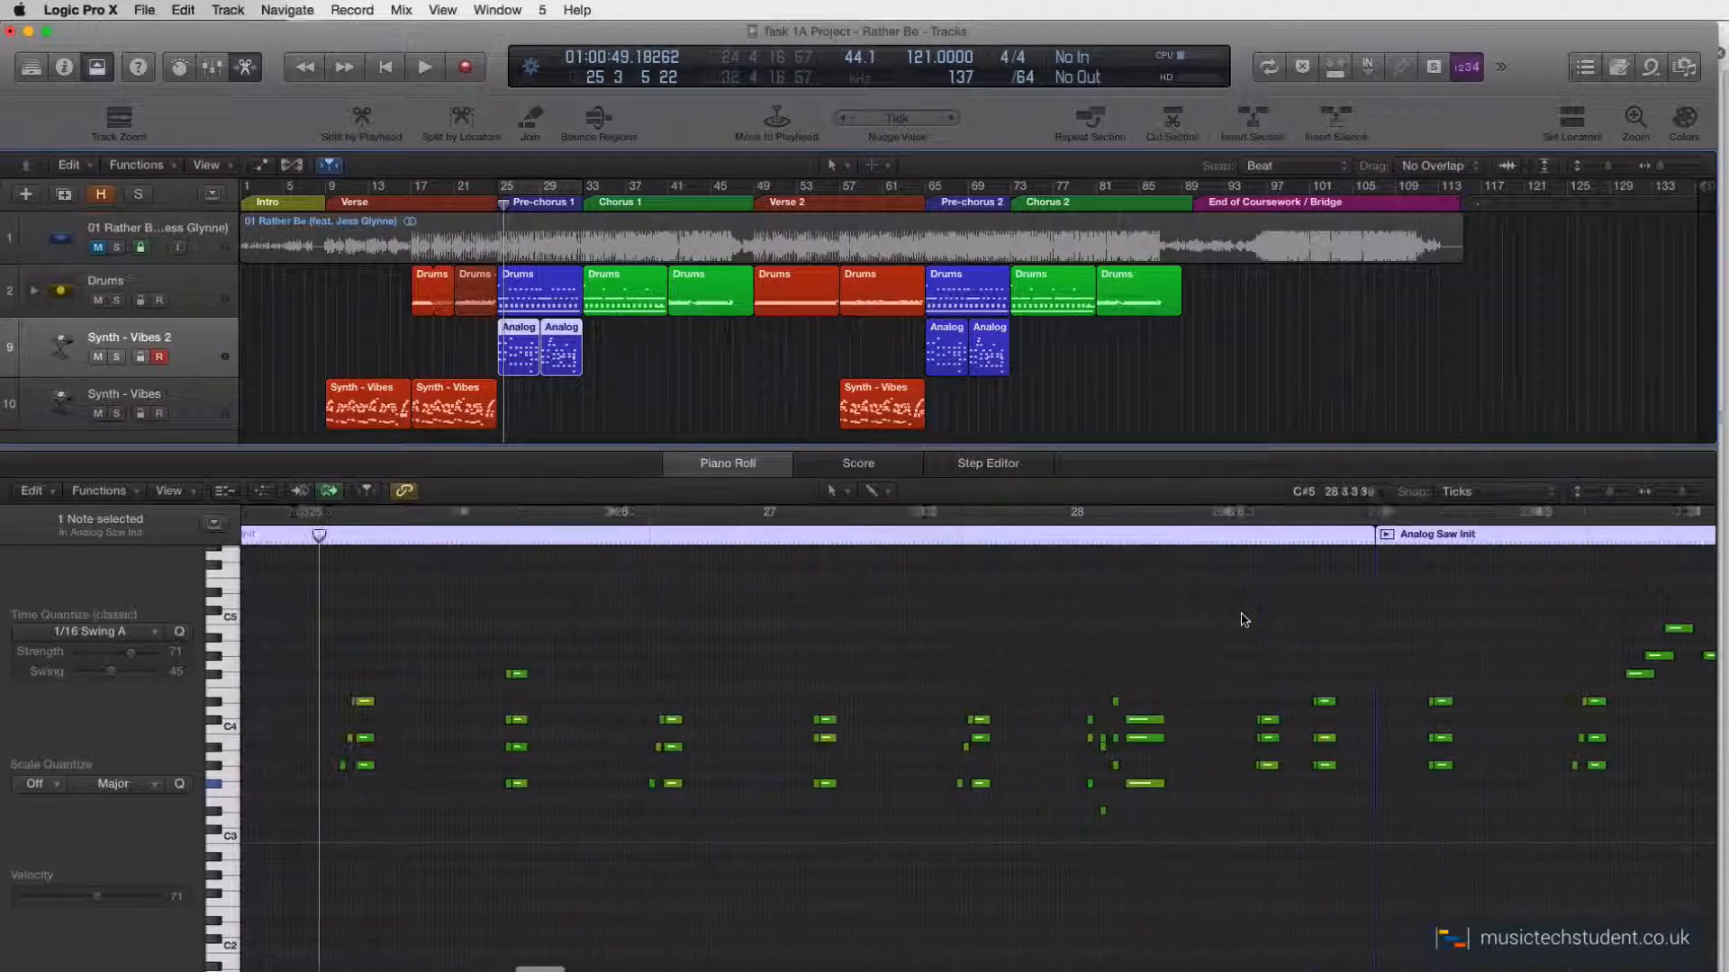
scroll(1244, 619, "left", 3)
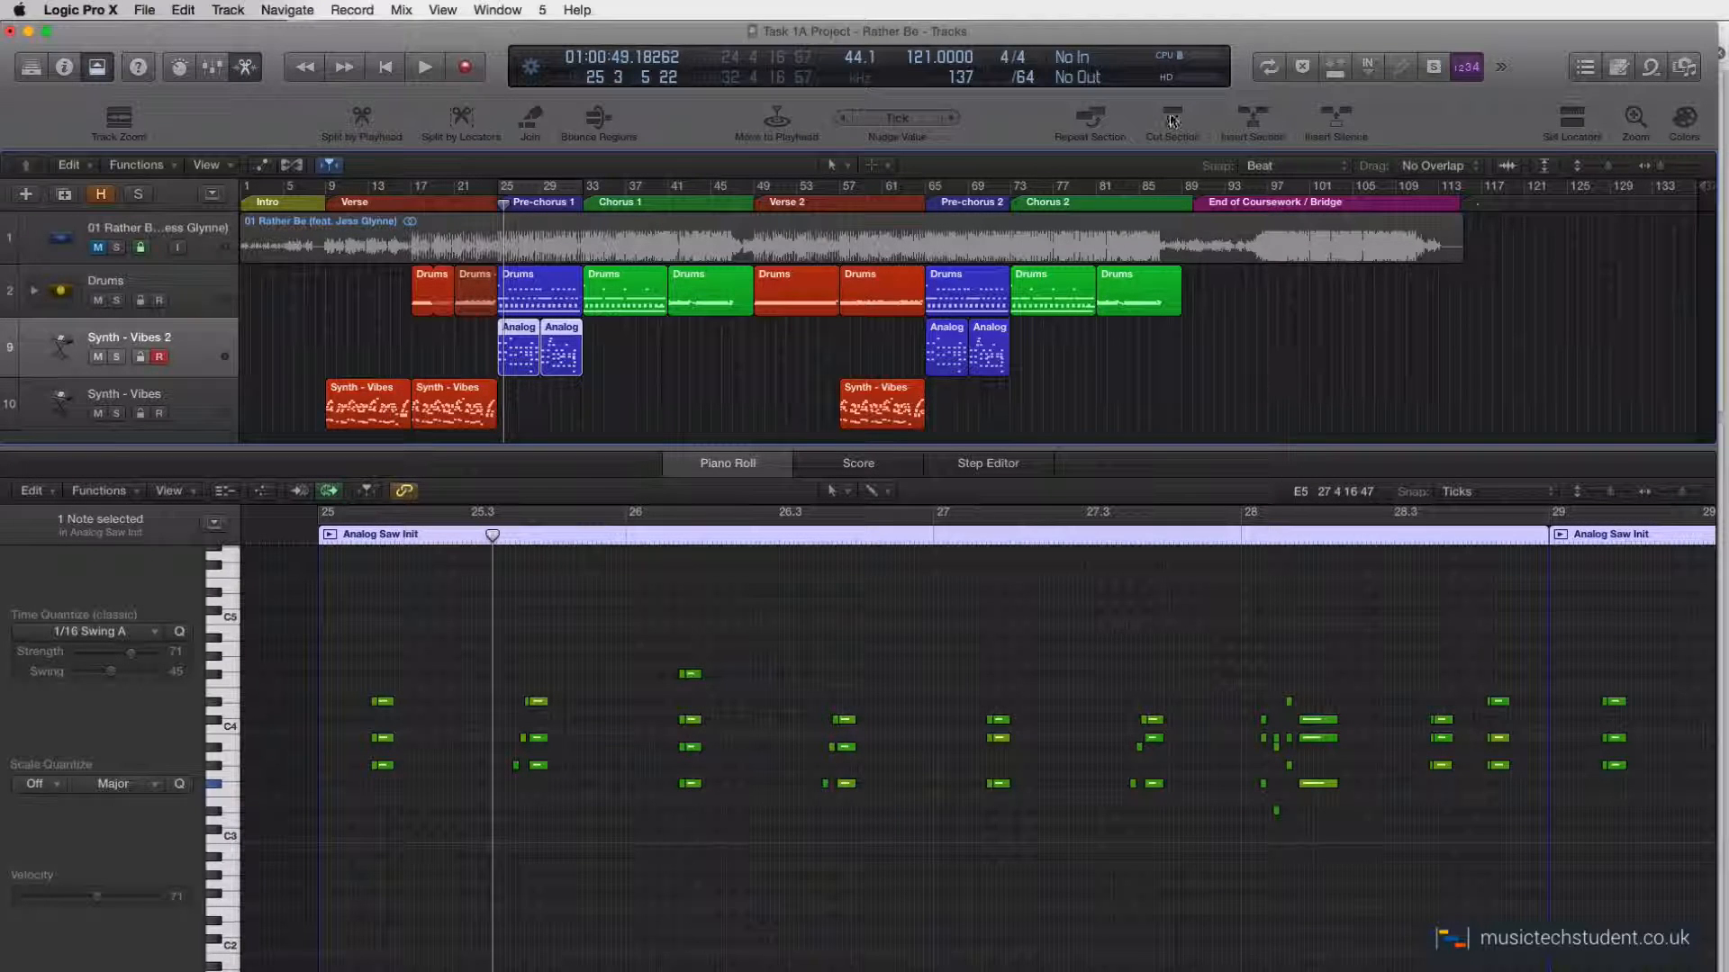
- Keep the transport display in Custom mode, and switch the division value to /16 and back to /64
left_click(531, 72)
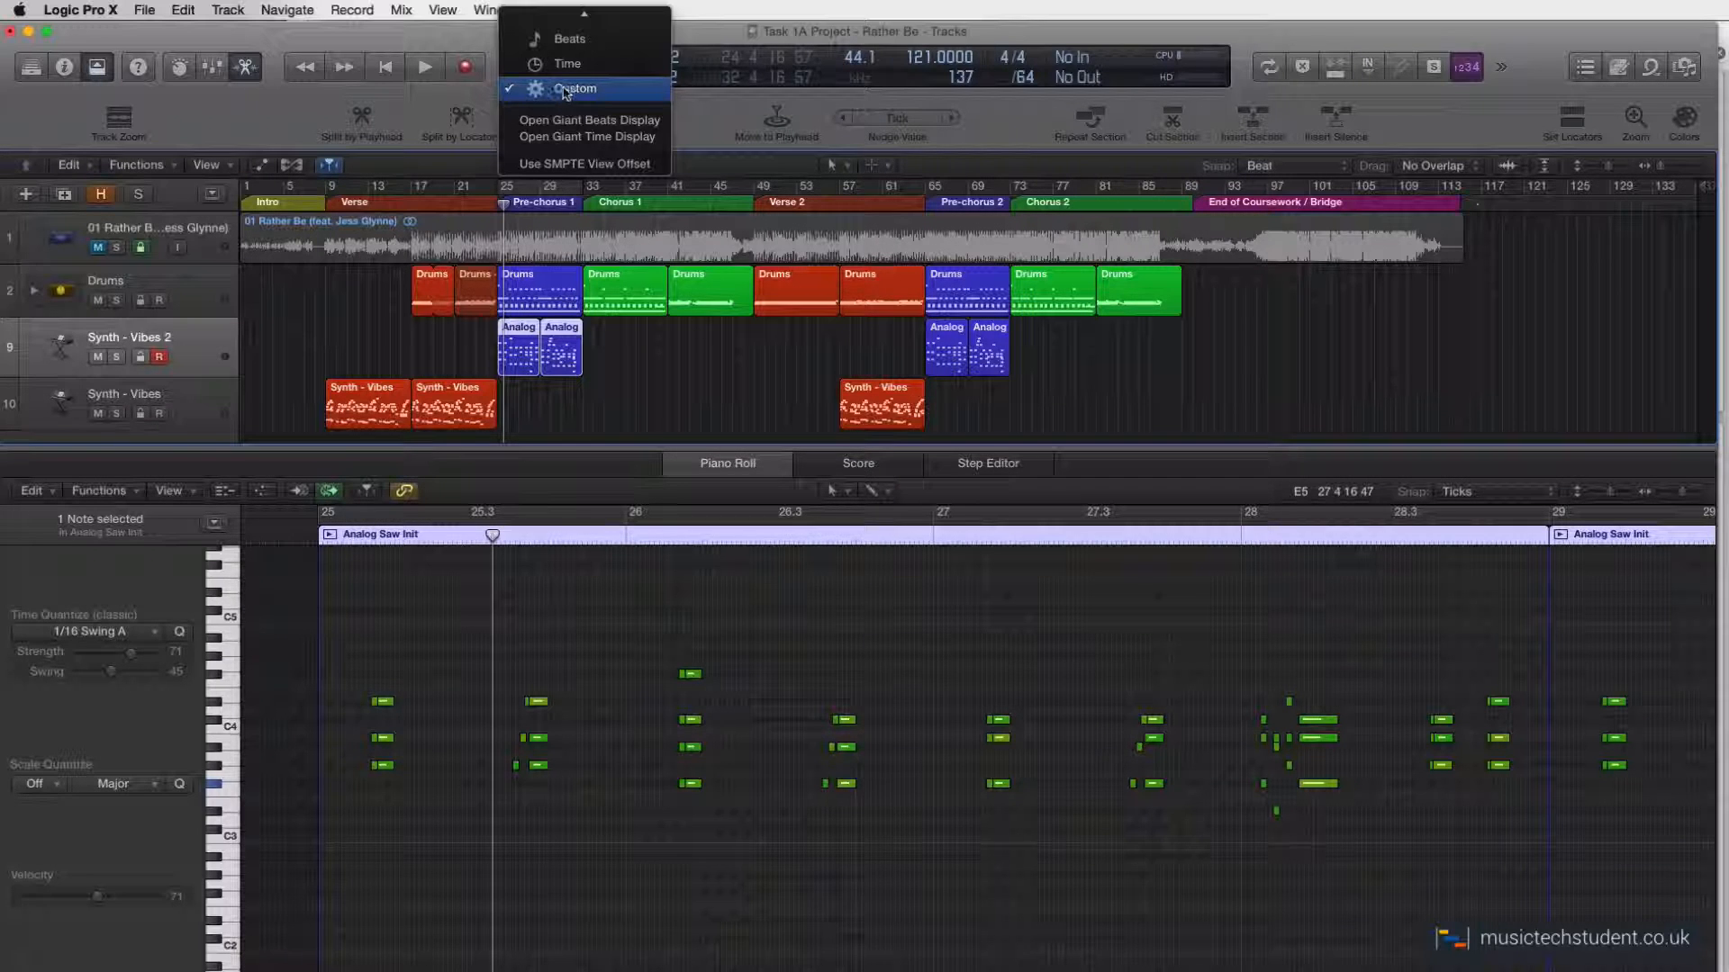
left_click(564, 91)
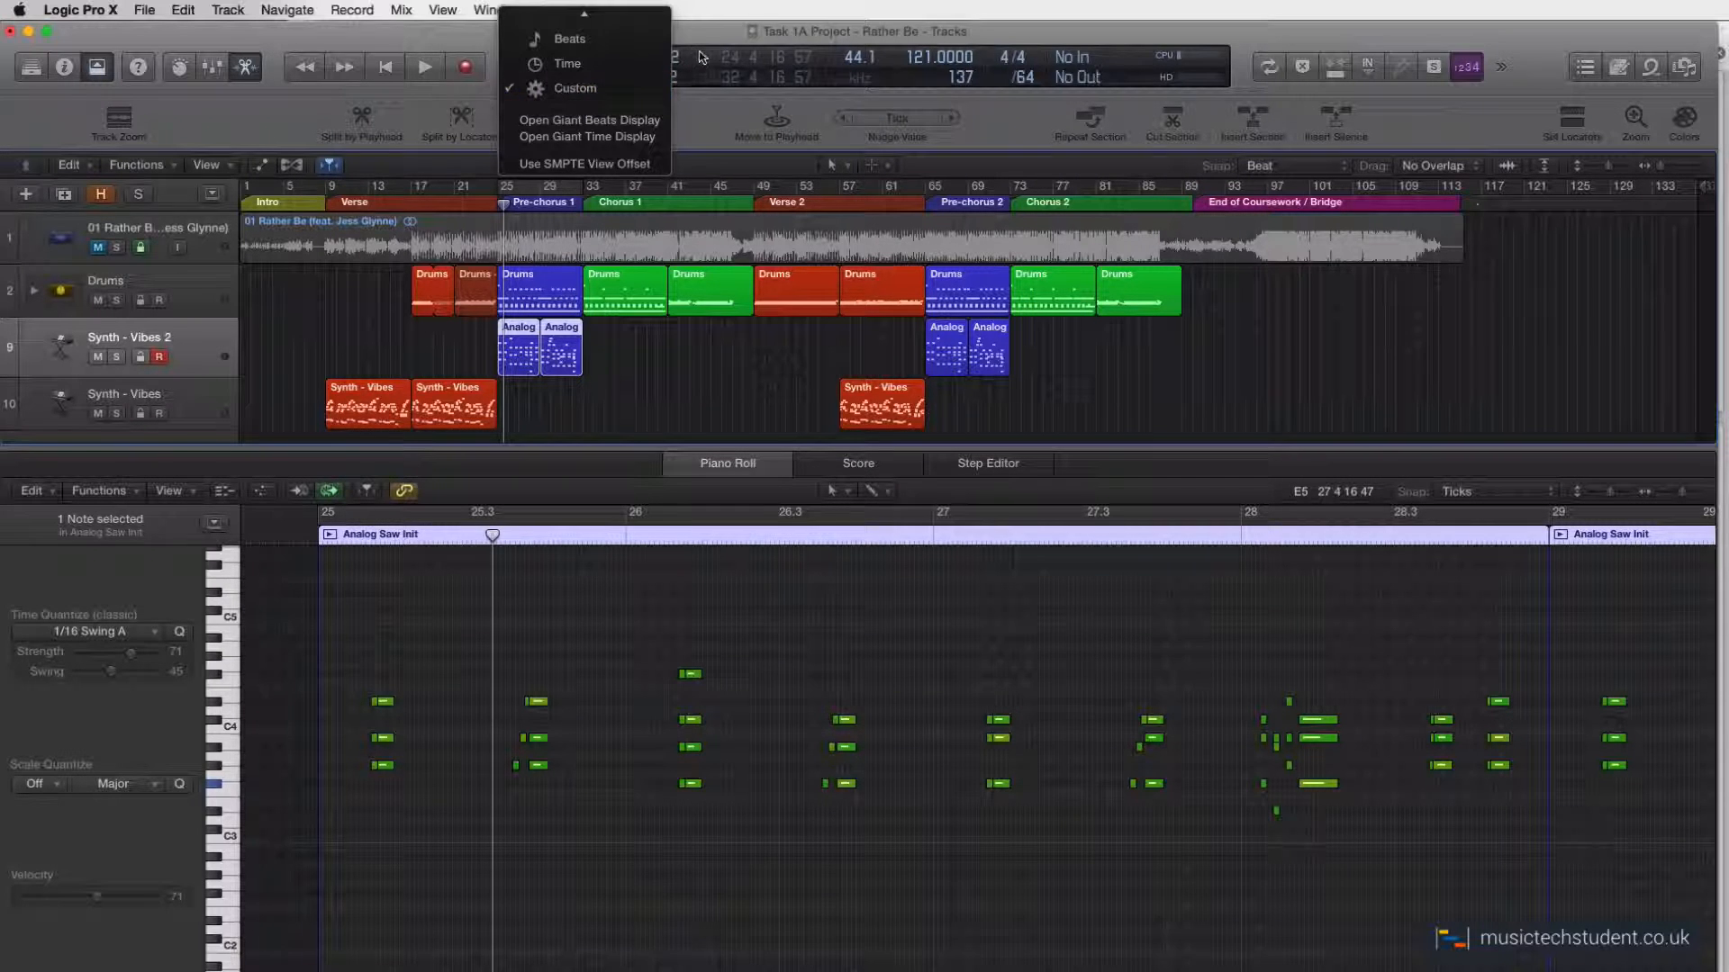
left_click(1024, 80)
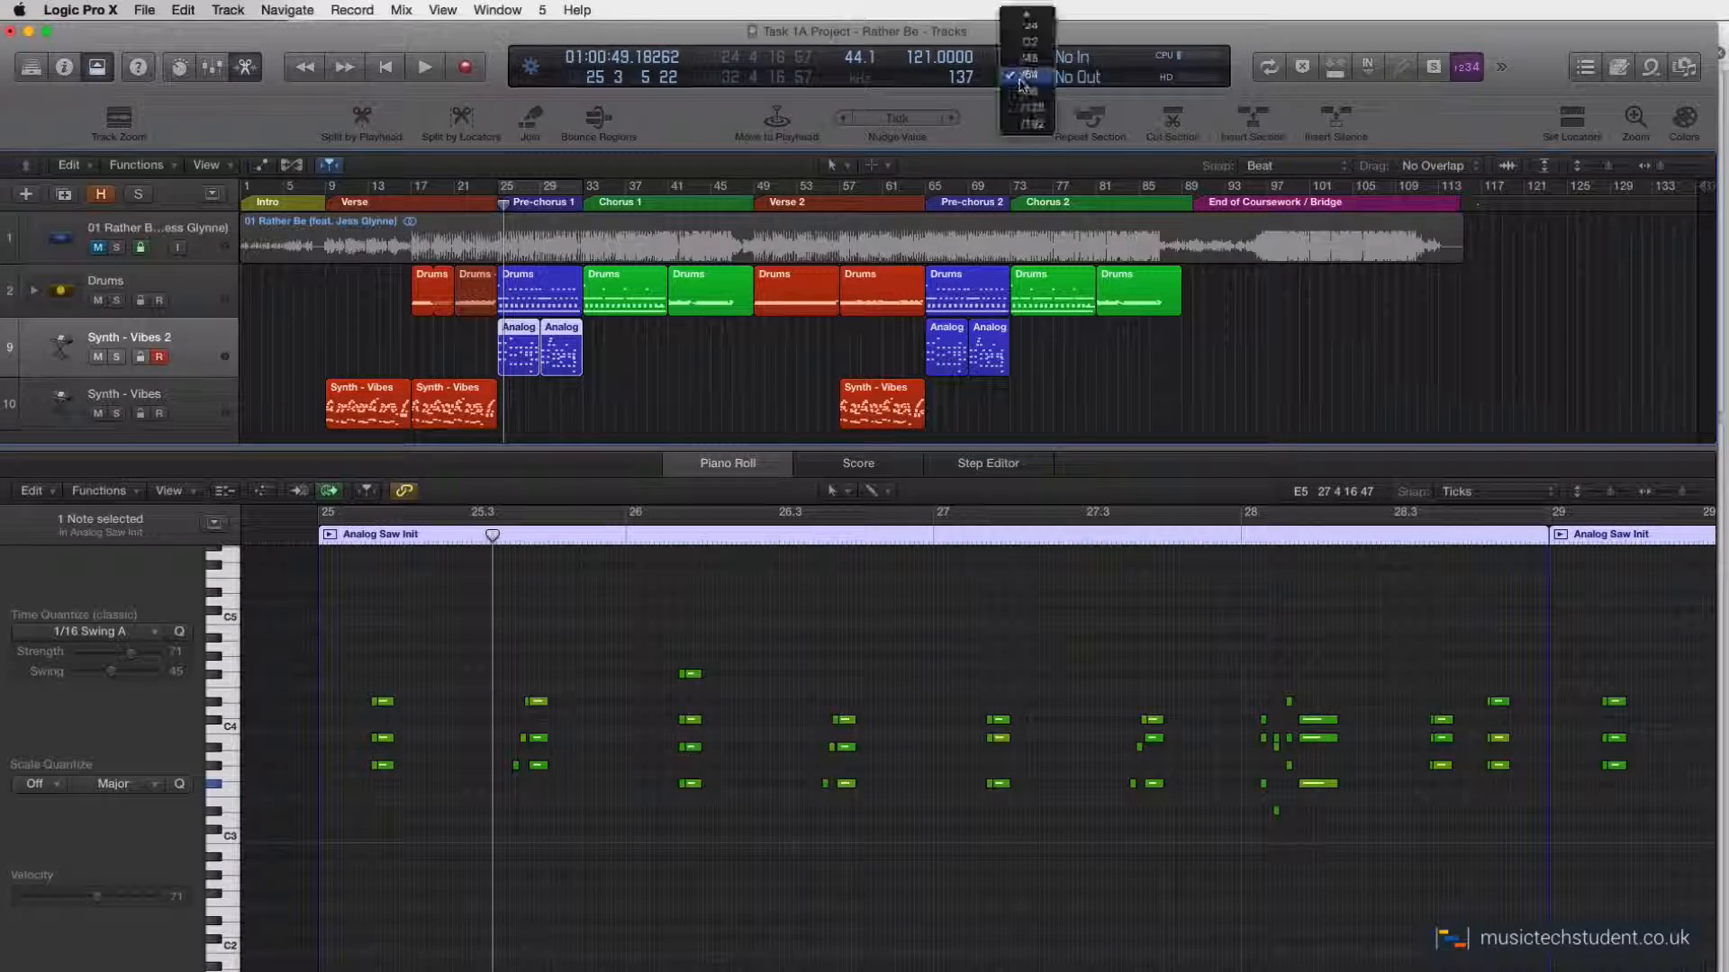
scroll(1027, 79, "up", 5)
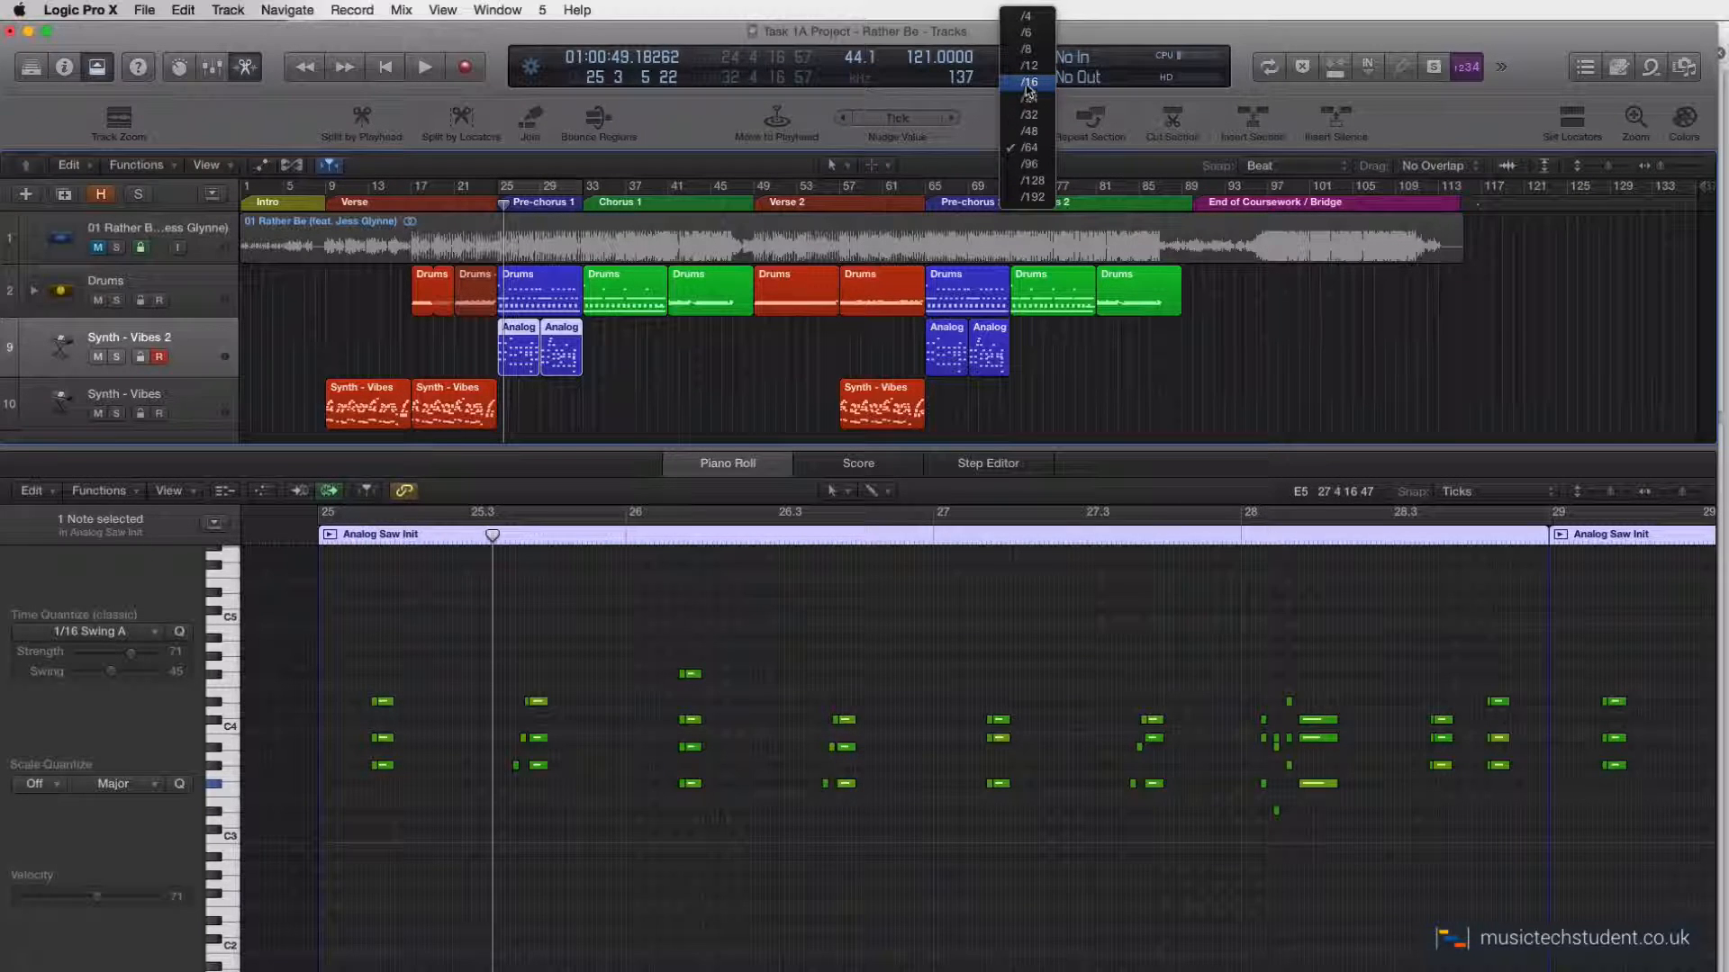
left_click(1025, 84)
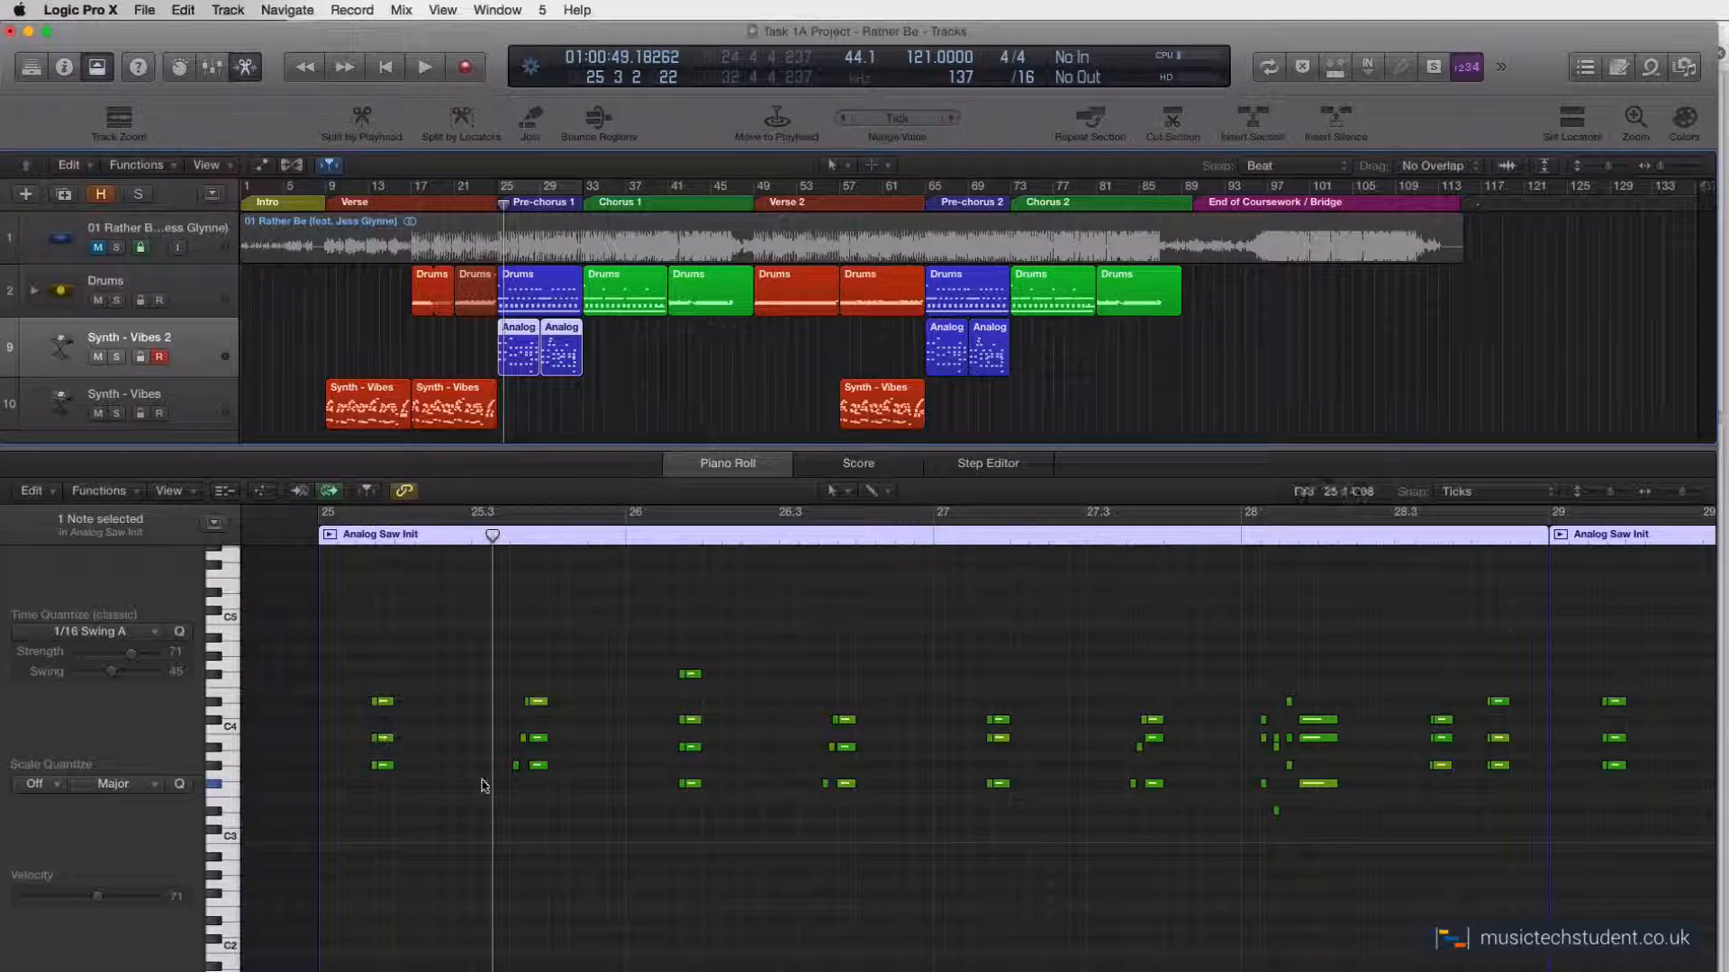
left_click(837, 491)
left_click(782, 495)
left_click(1025, 80)
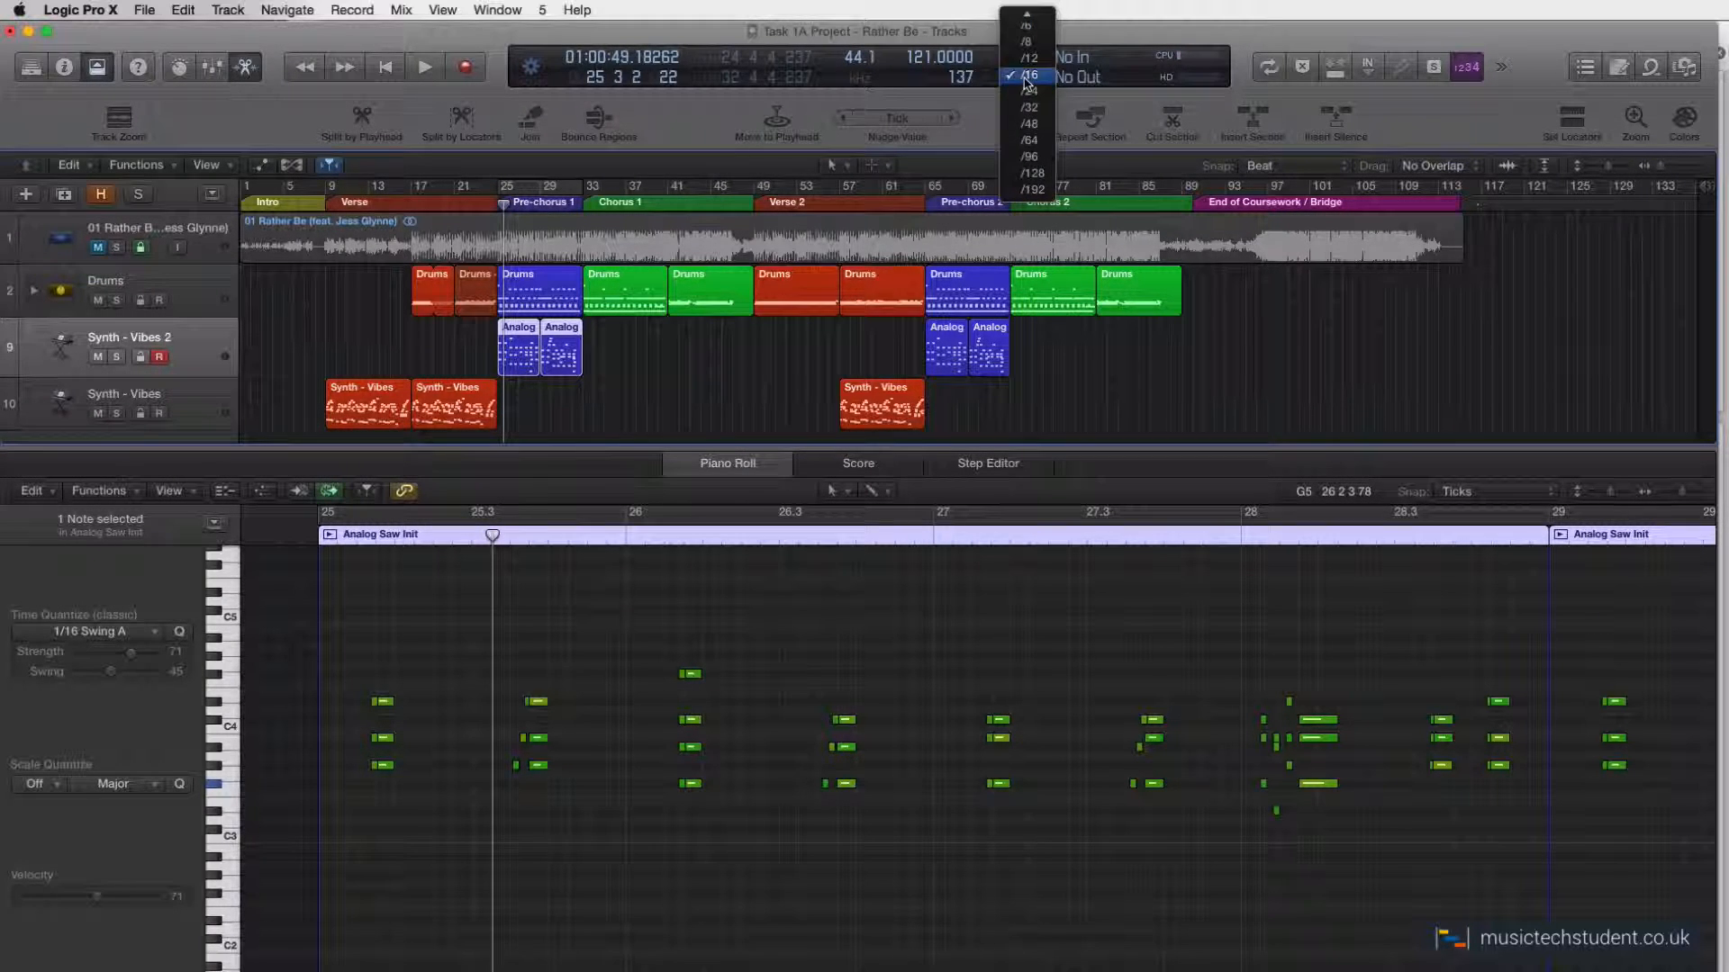
left_click(1026, 143)
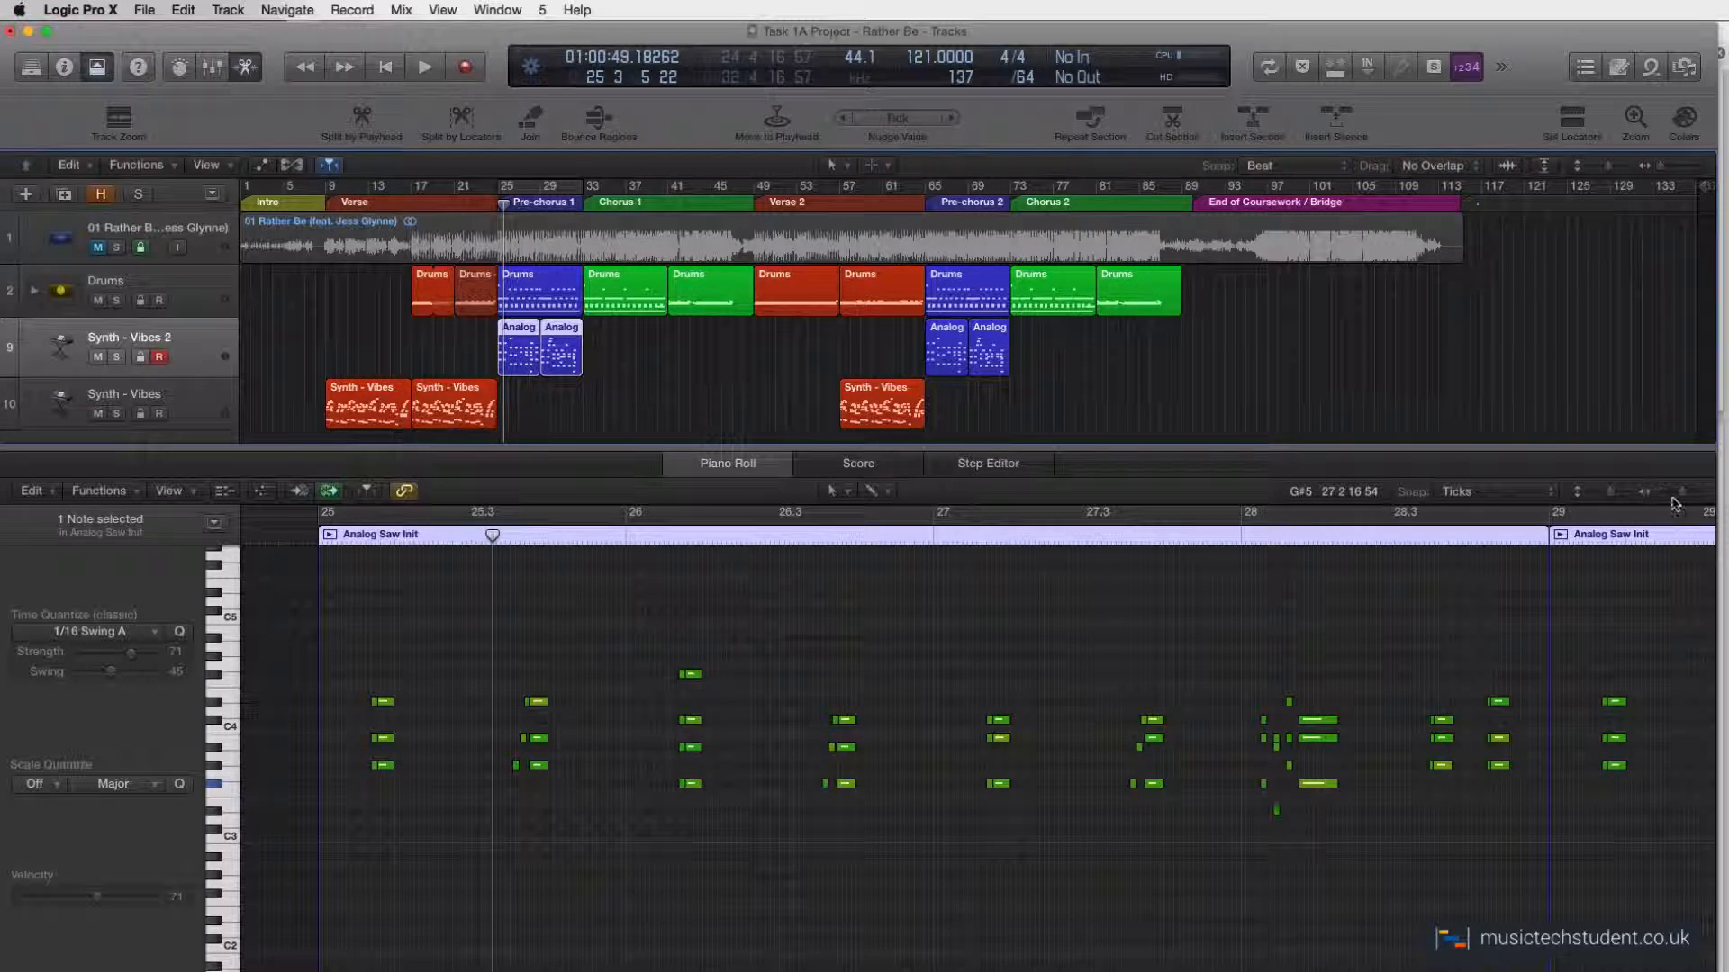
- Solo the Synth - Vibes 2 track and turn on cycling over the Pre-chorus 1 section
left_click_drag(1682, 495, 1690, 496)
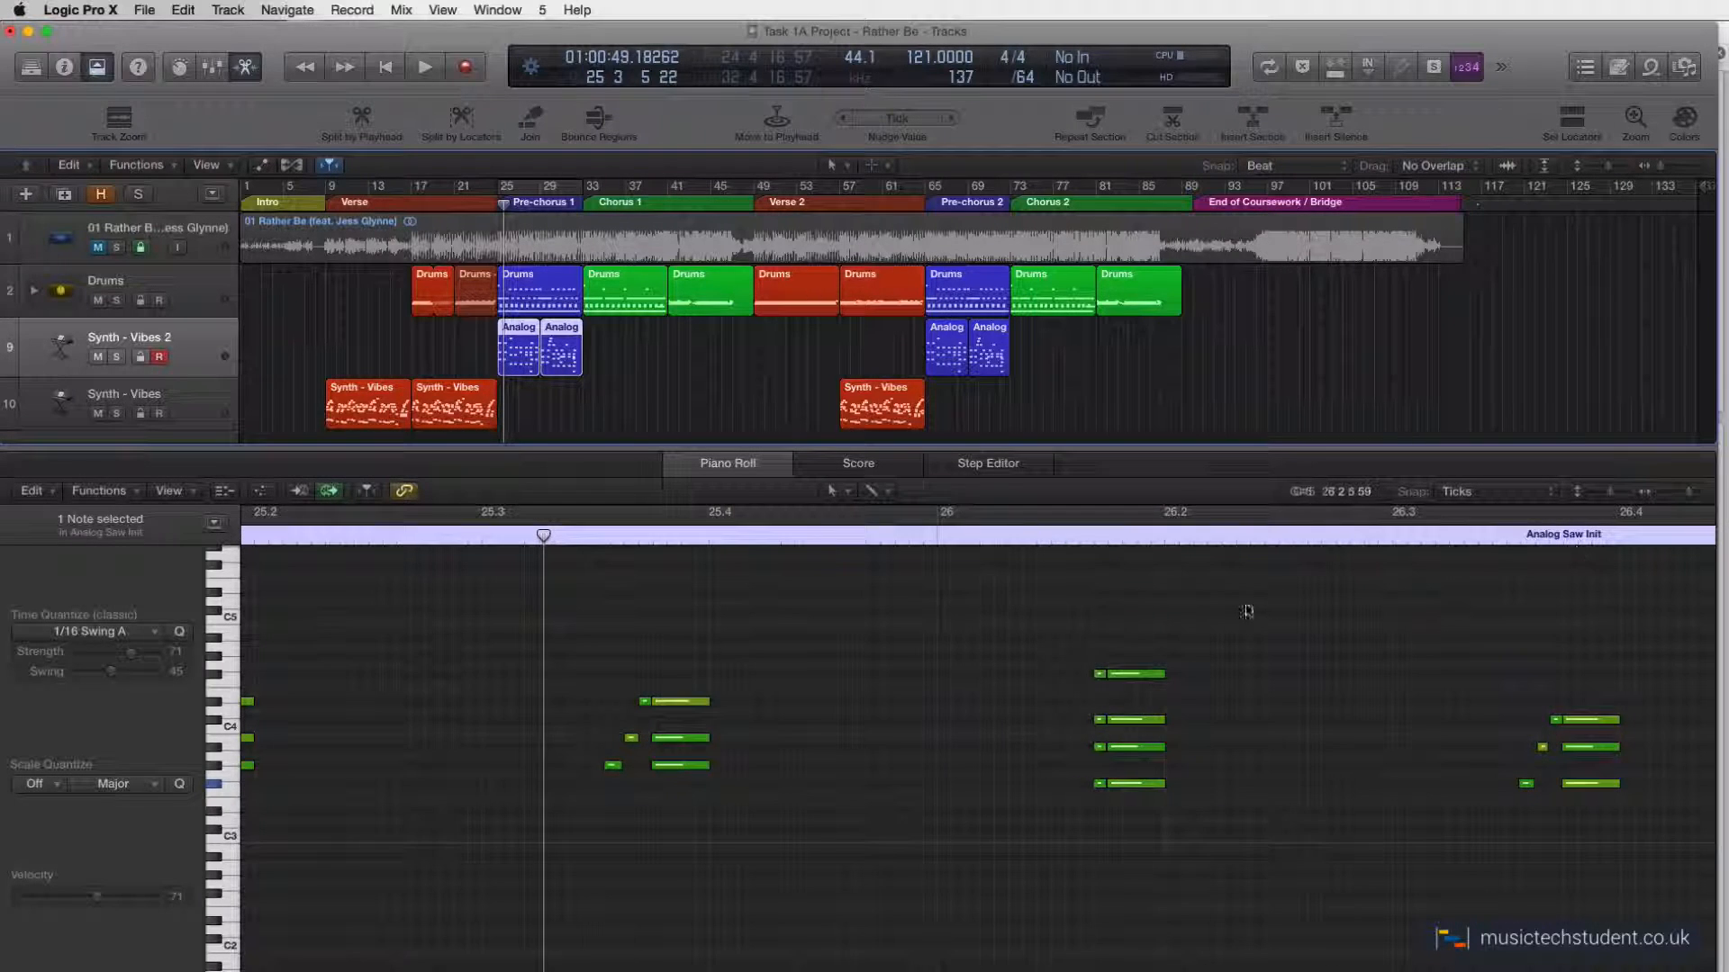
scroll(1239, 613, "left", 2)
scroll(1239, 613, "left", 5)
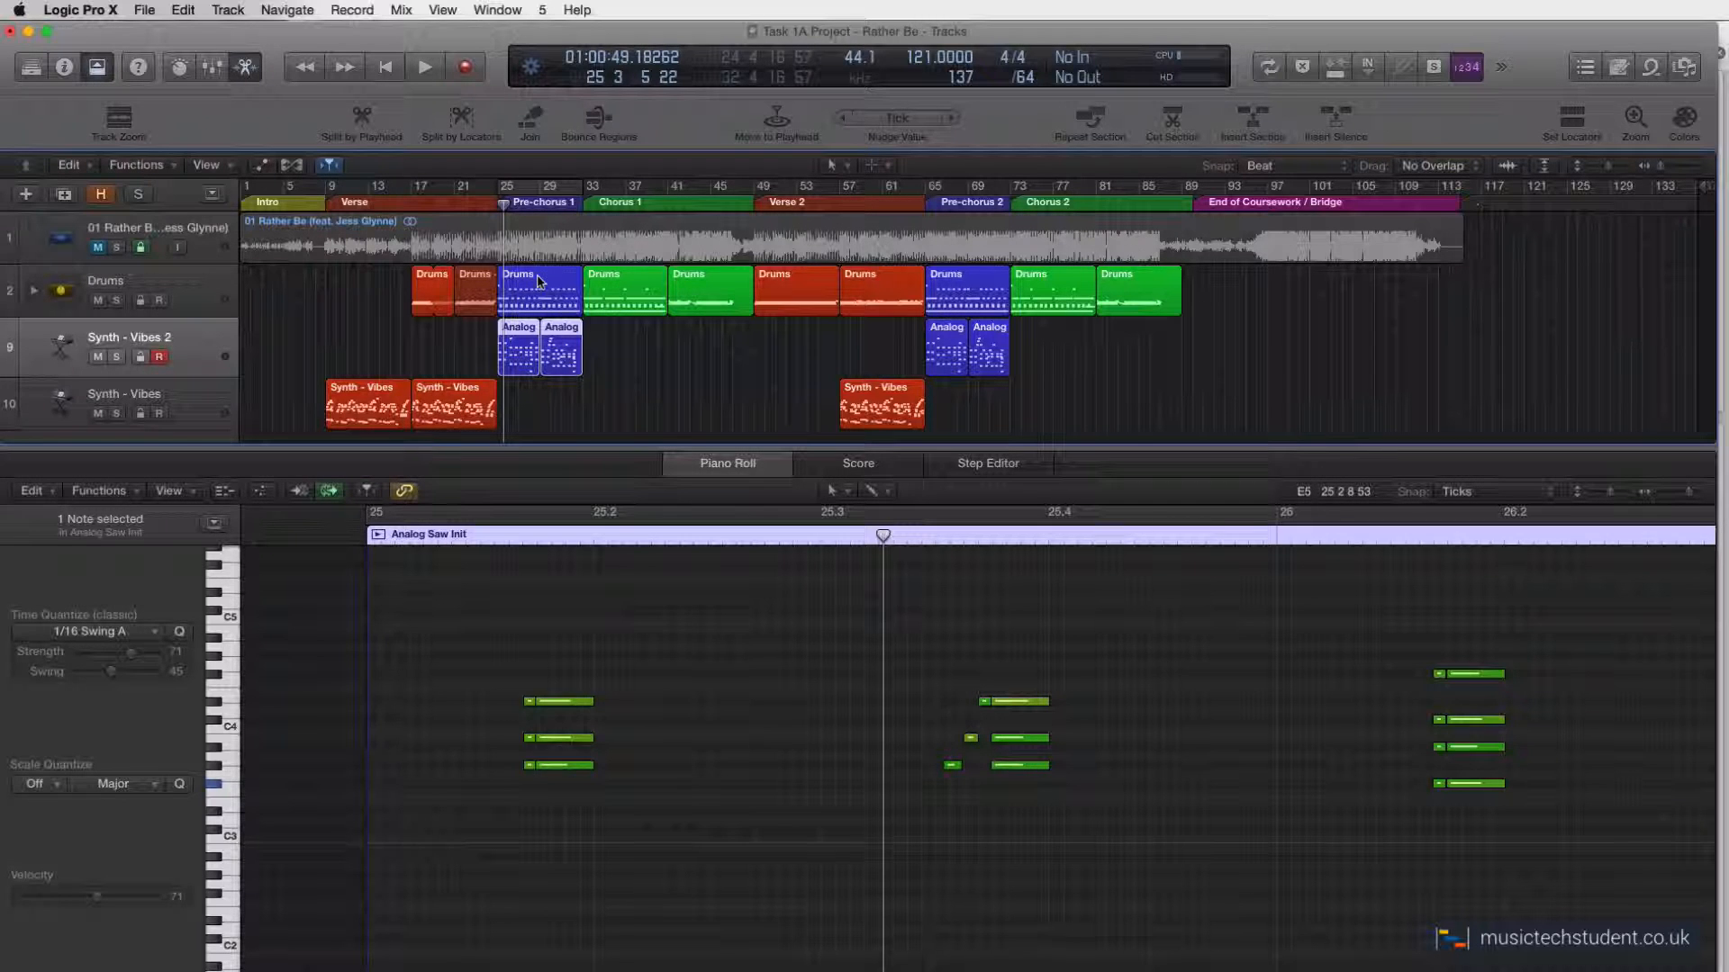
scroll(226, 344, "down", 1)
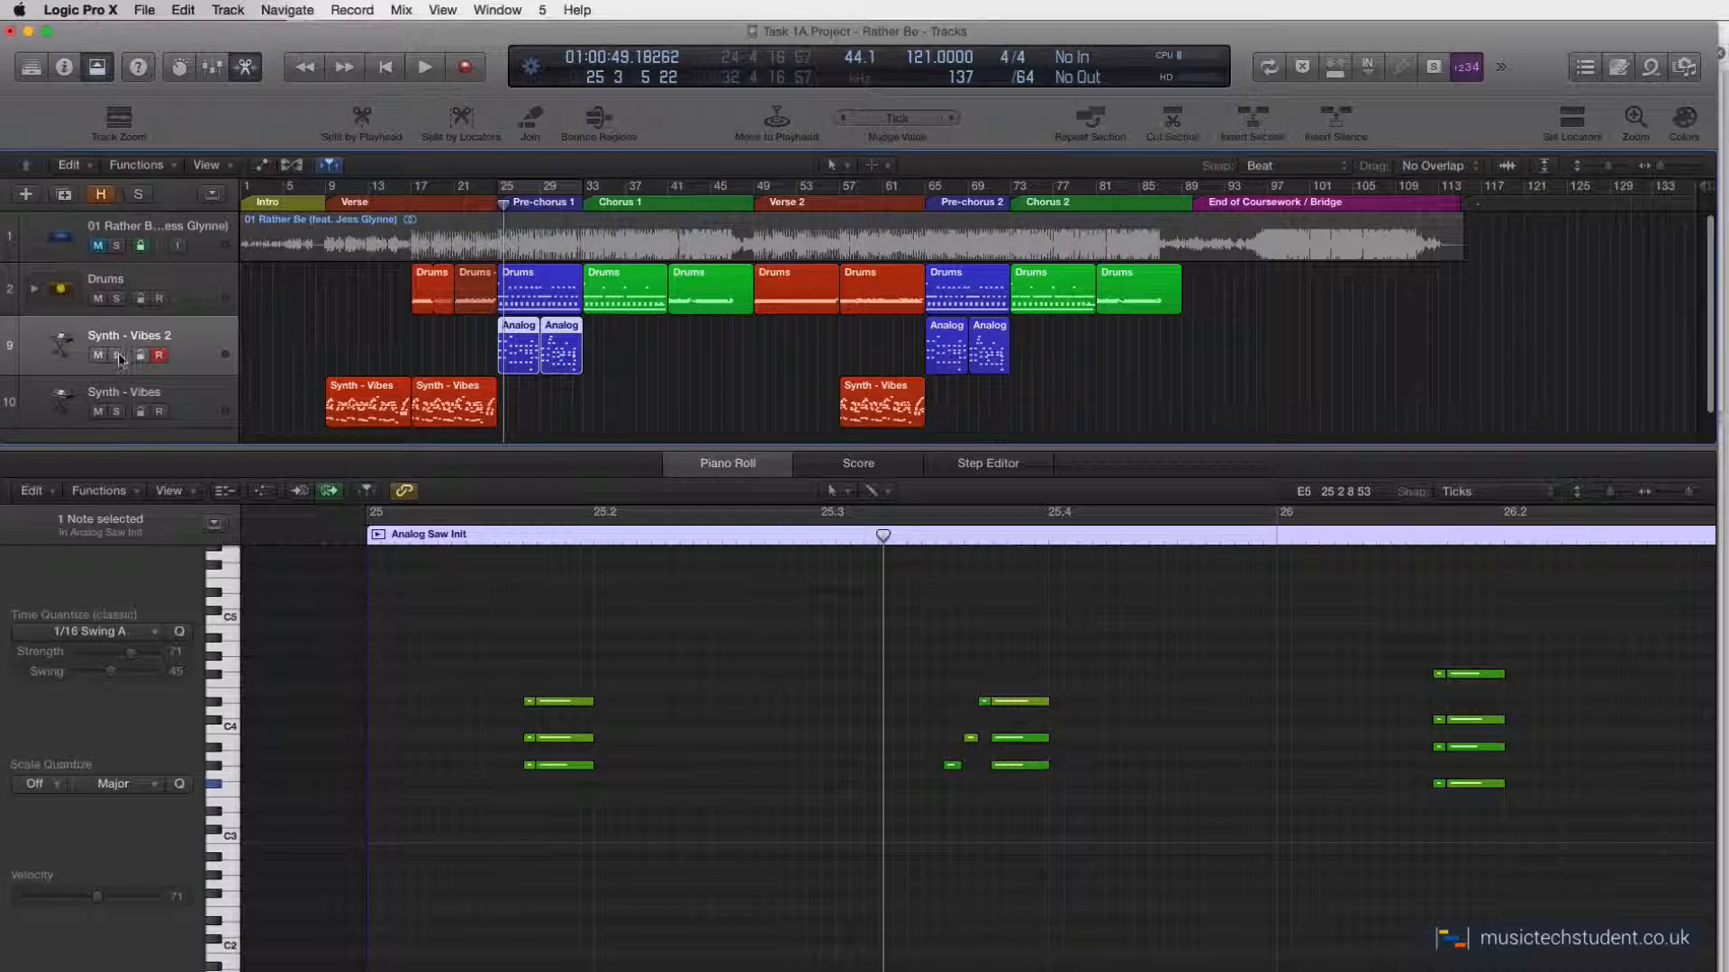
left_click(117, 356)
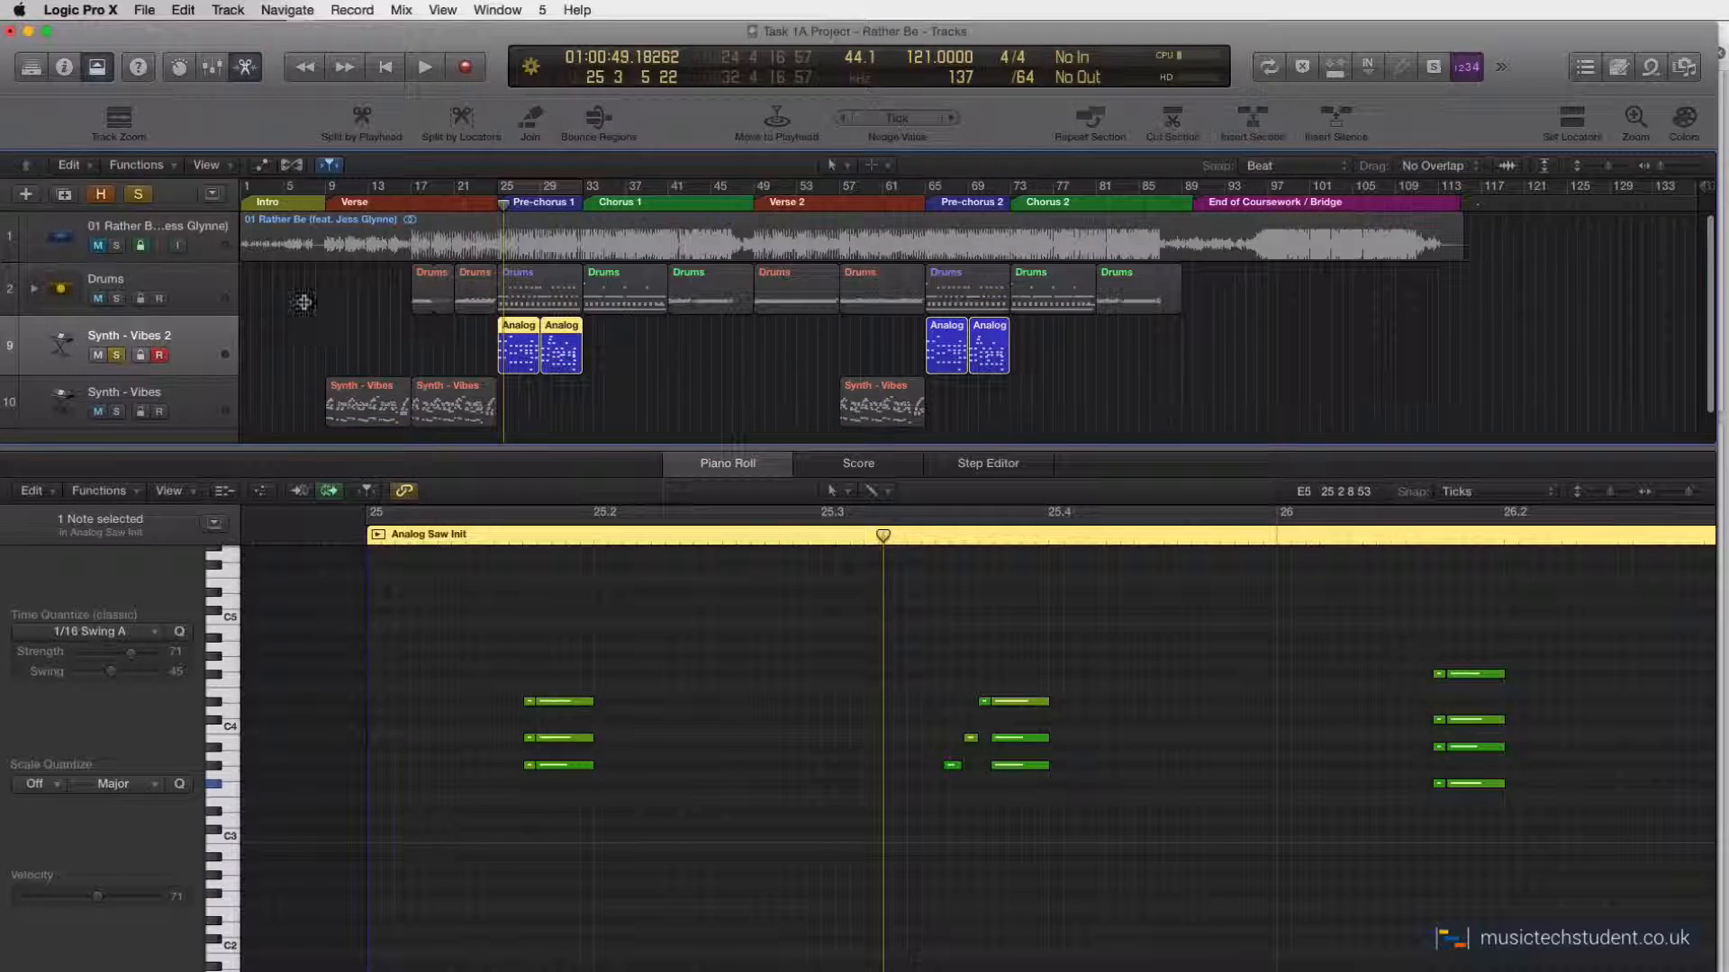
left_click(540, 188)
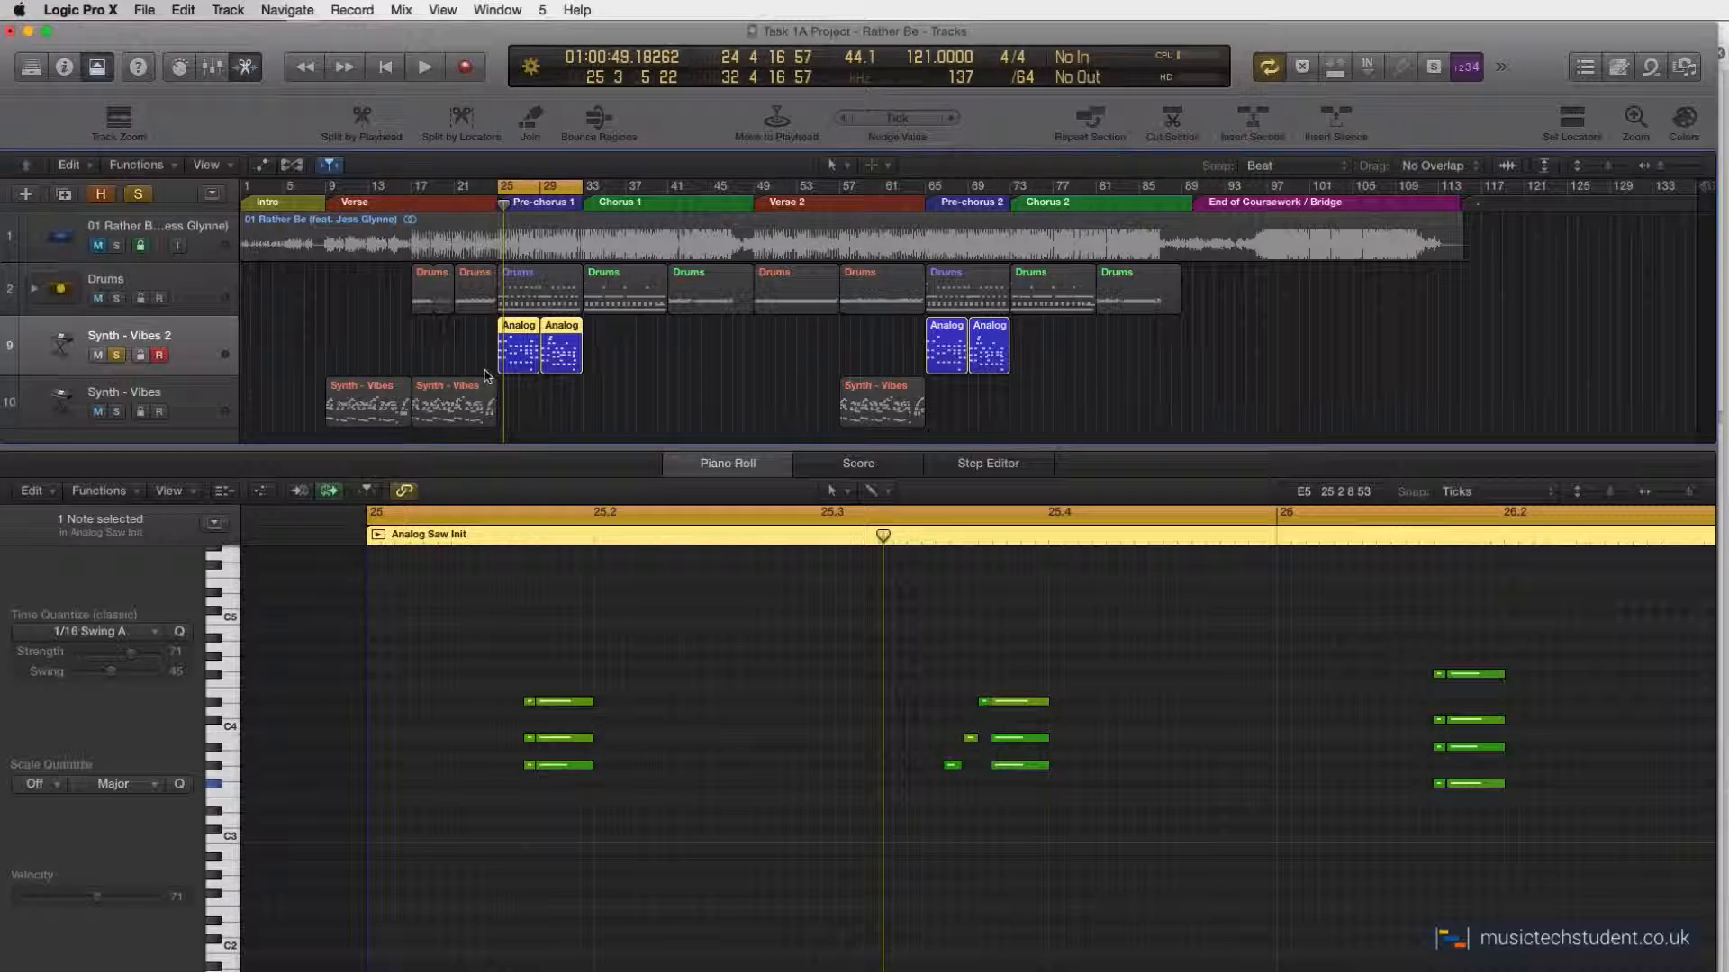
- Shorten the cycle range to end in beat 3 of bar 26 and audition the soloed synth chords
scroll(484, 587, "right", 1)
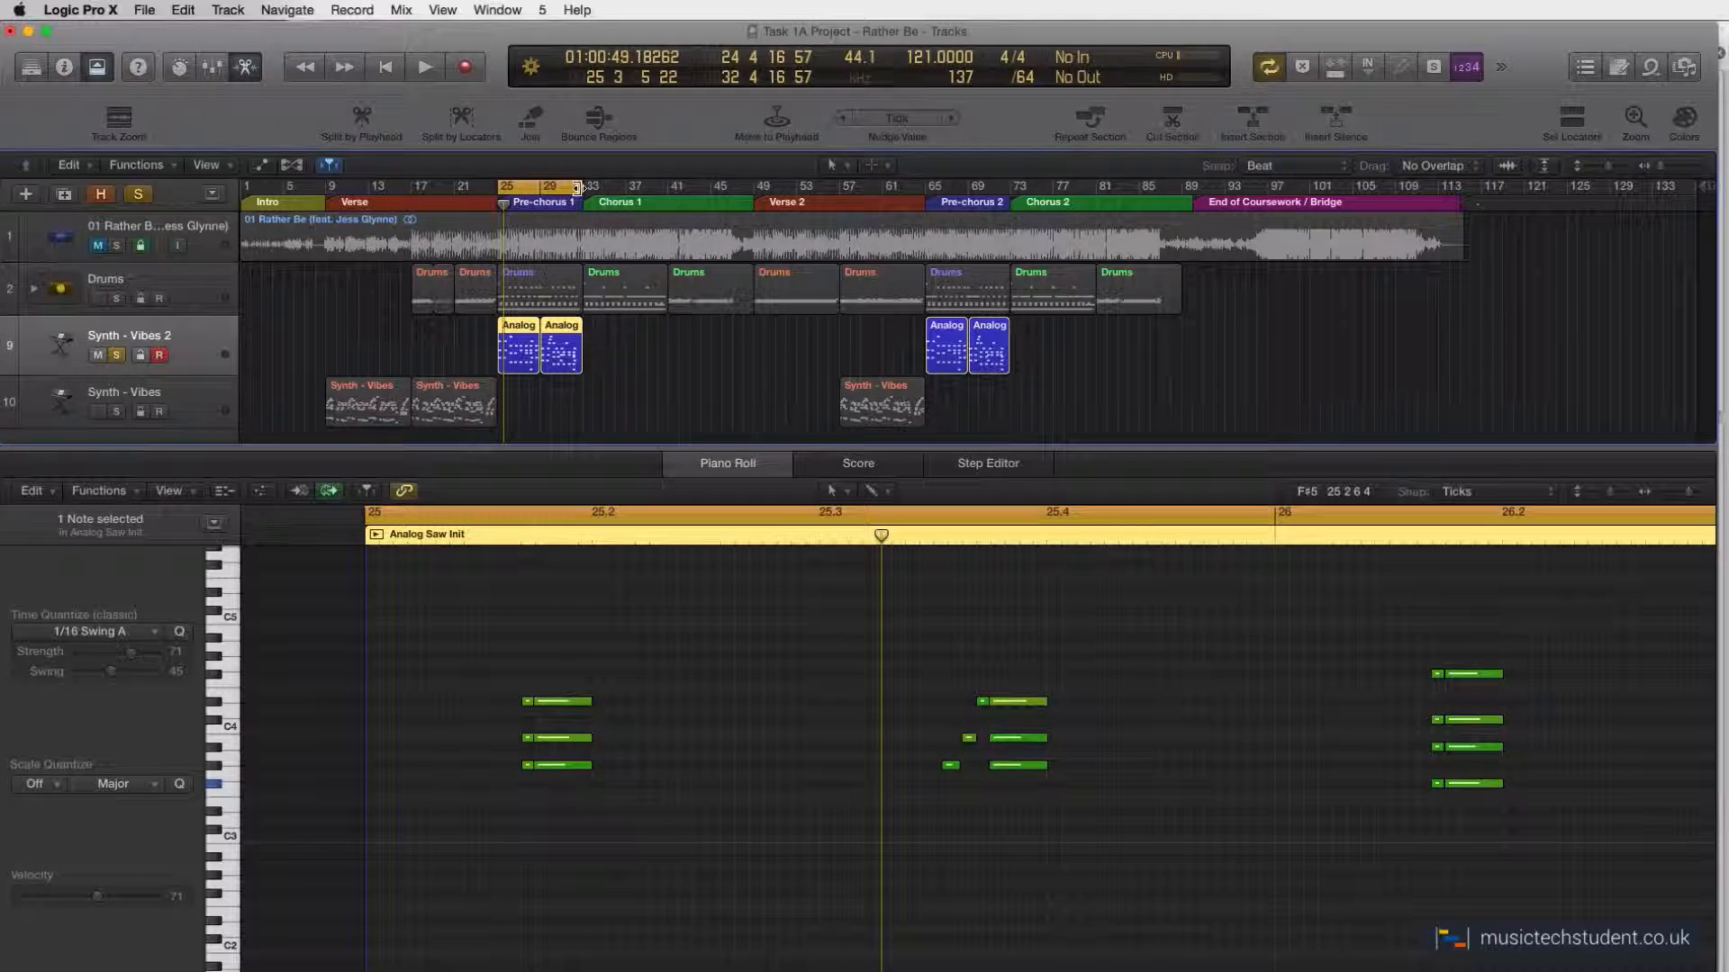
left_click_drag(582, 187, 511, 191)
key("space")
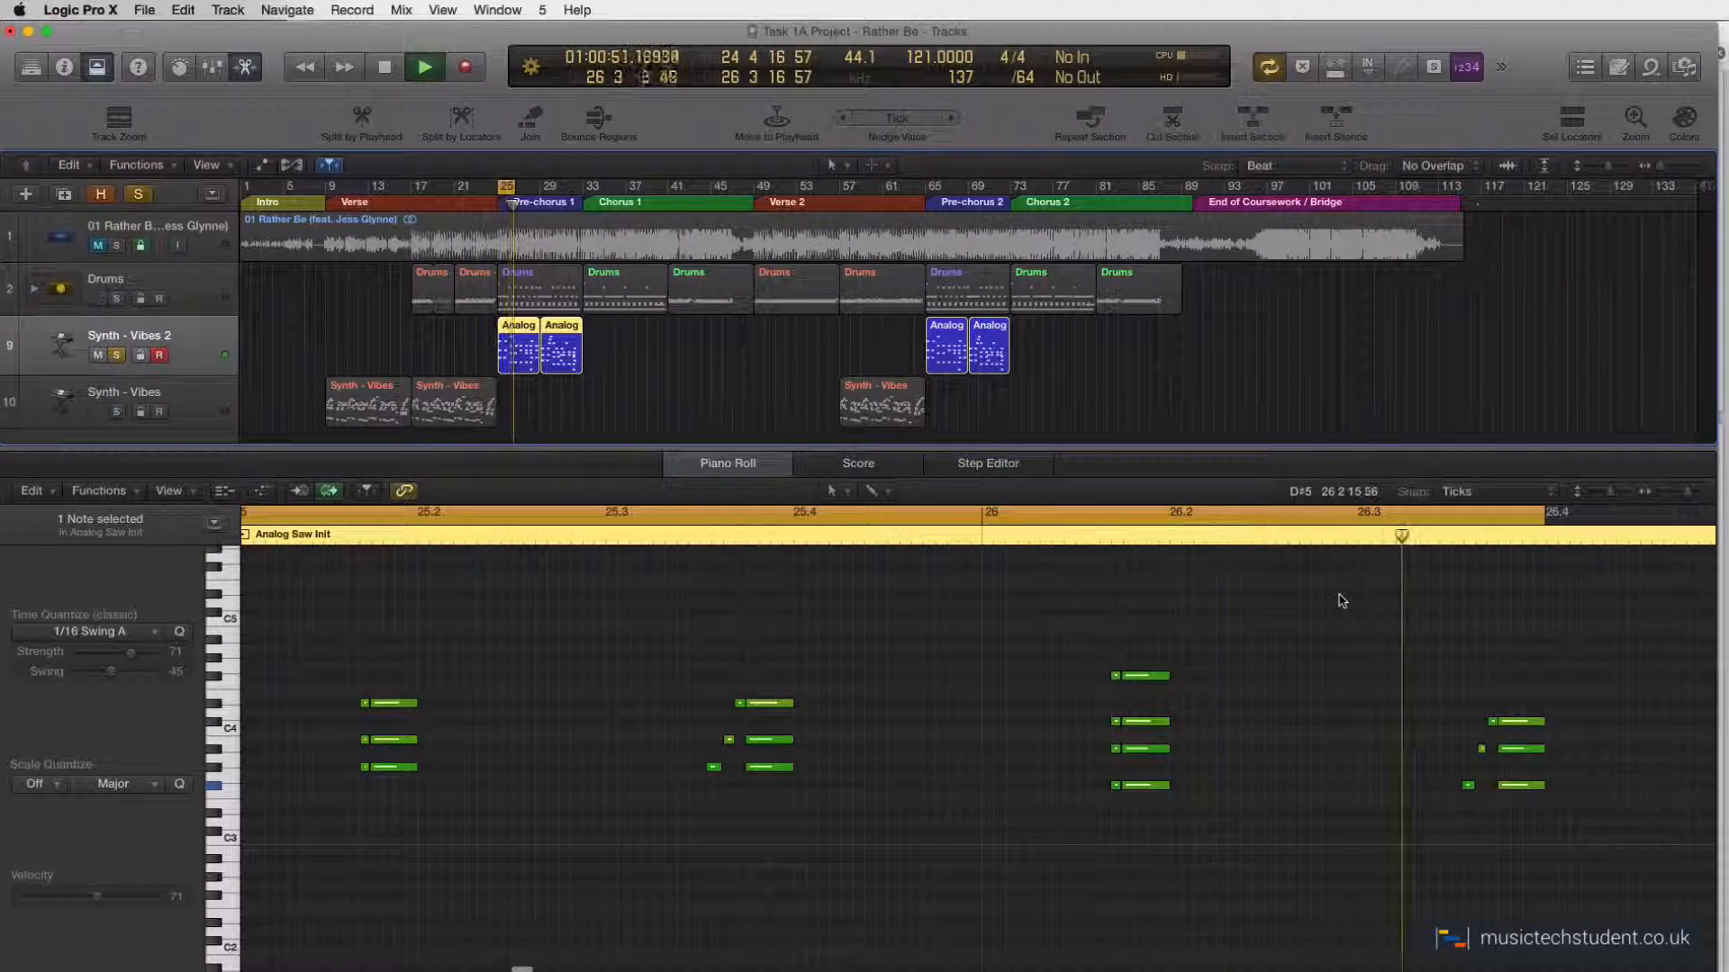
key("space")
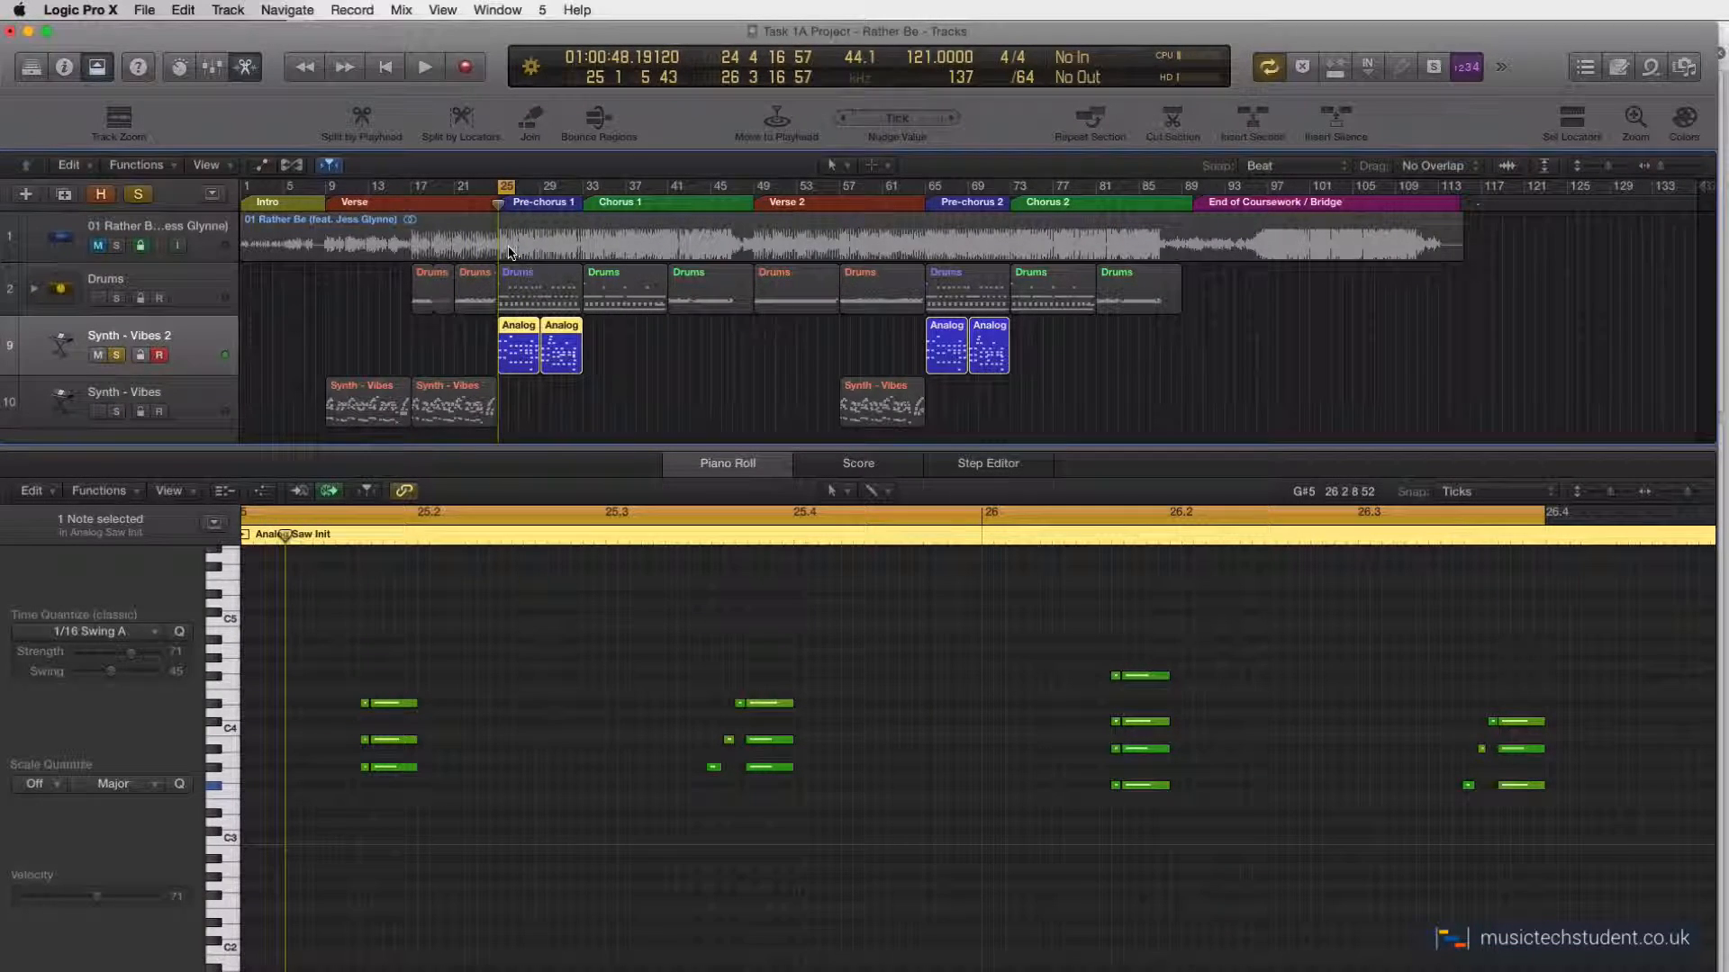
- Solo the Drums track as well and play bars 25 to 28 of the pre-chorus with the synth
left_click(116, 299)
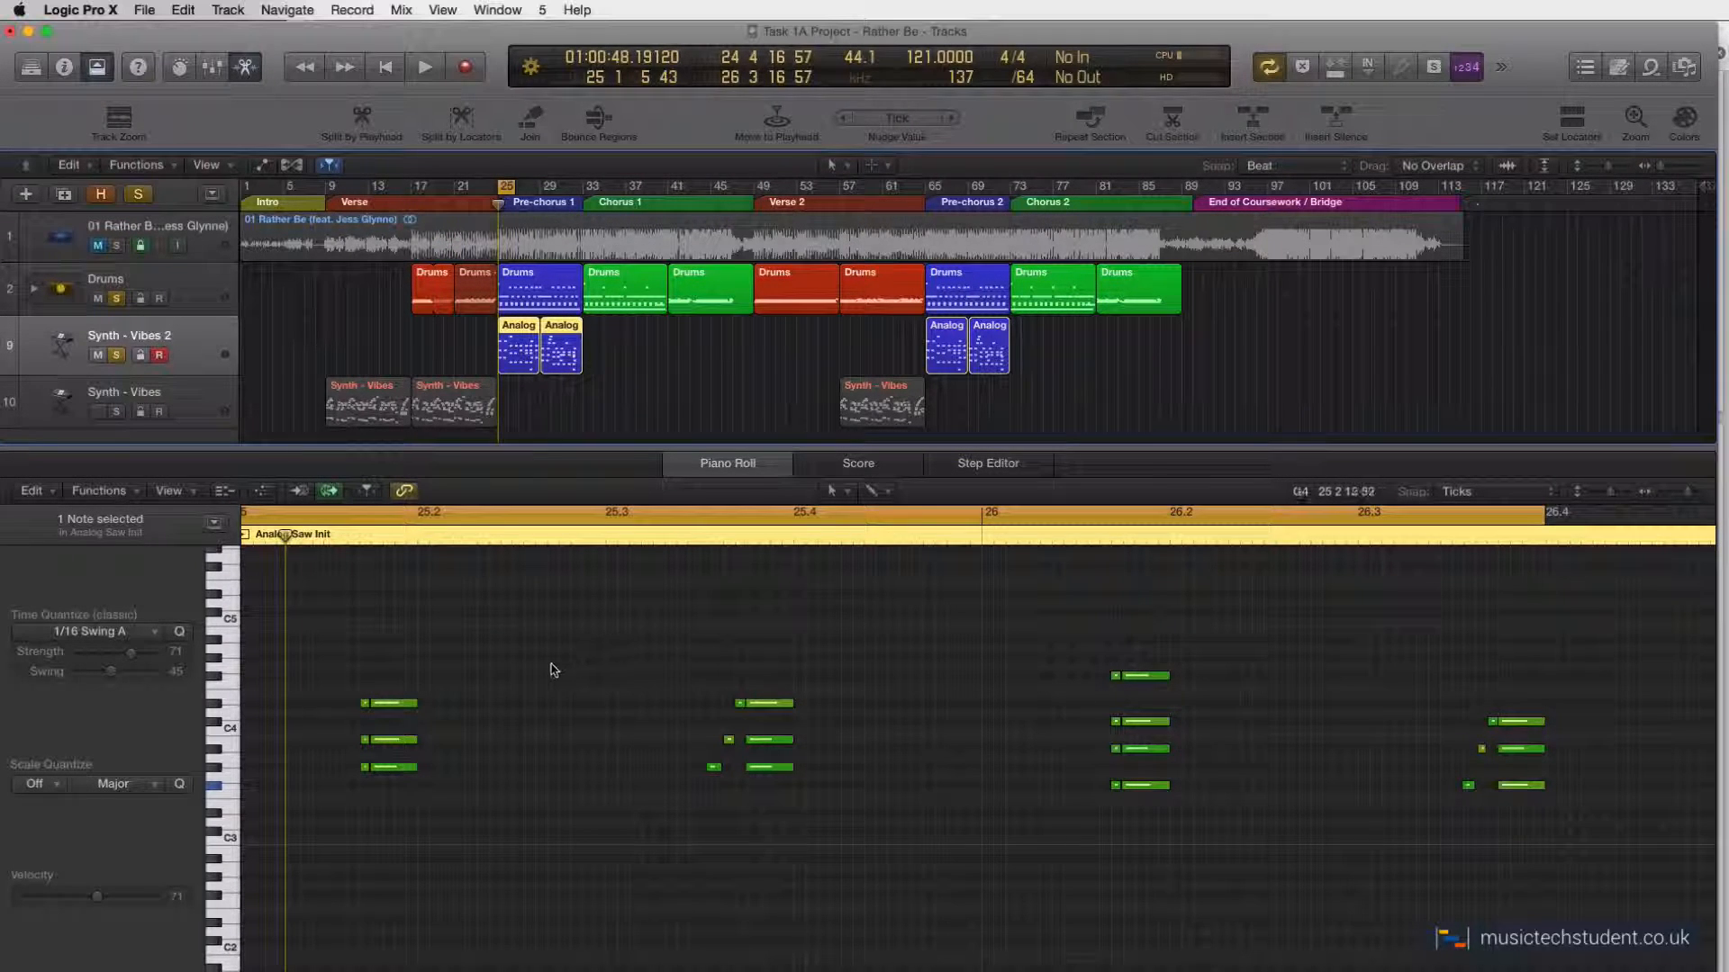
key("space")
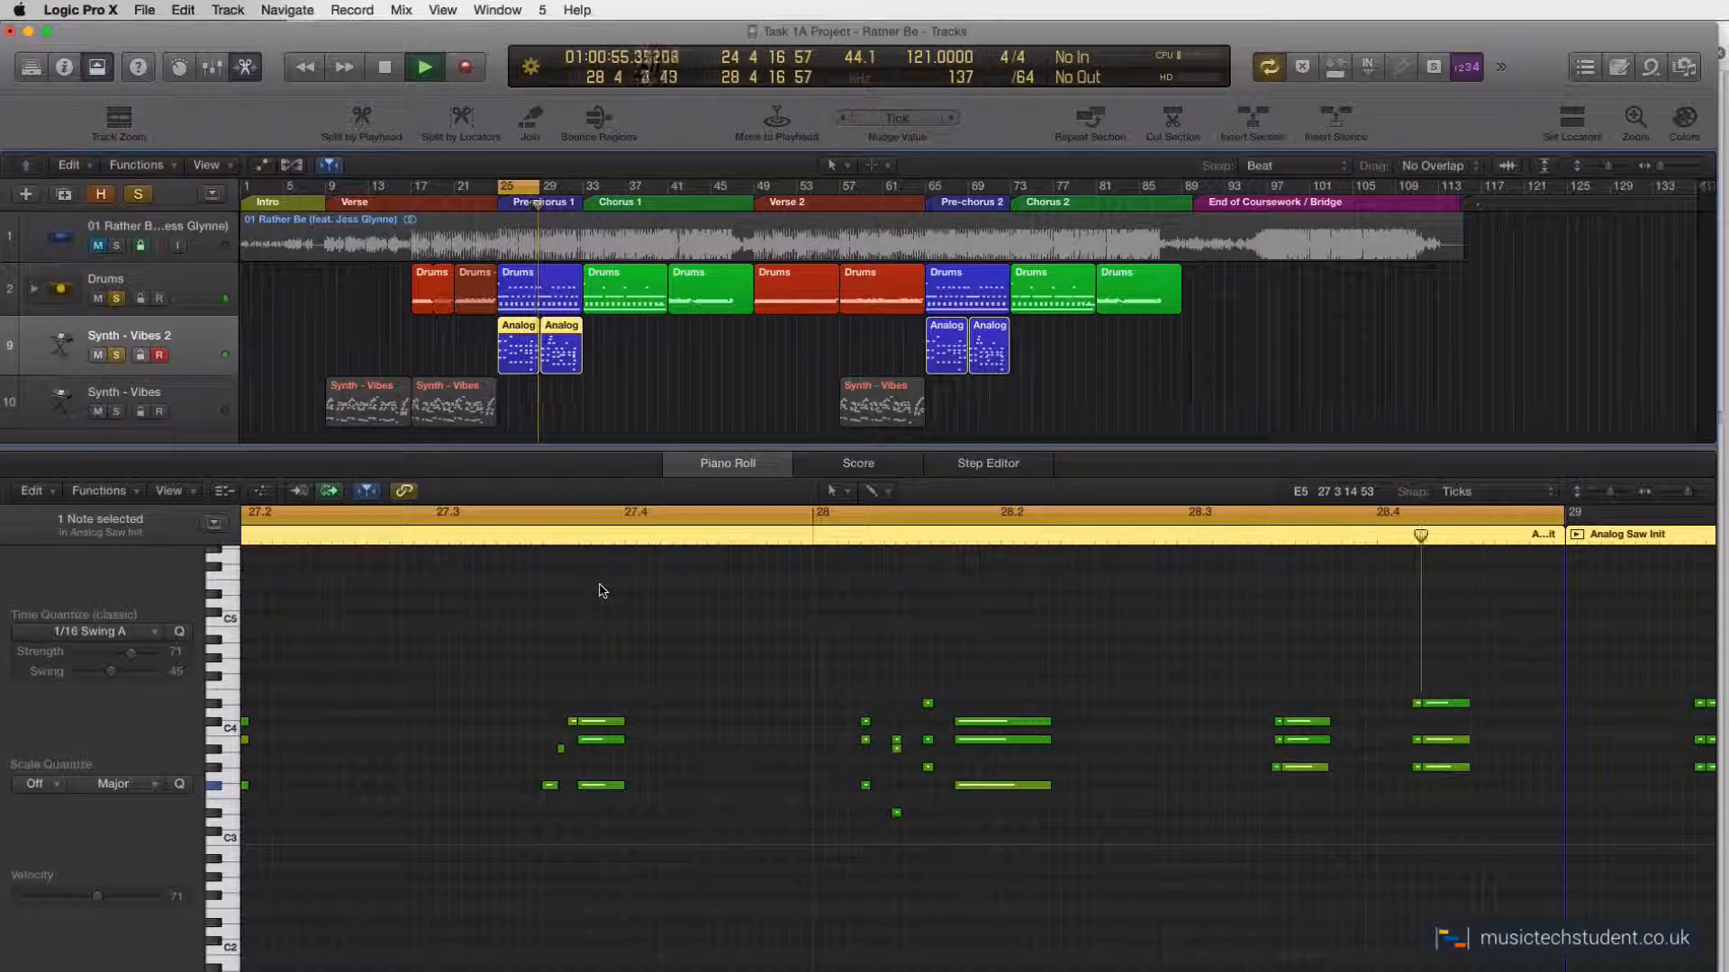
key("space")
left_click(558, 329)
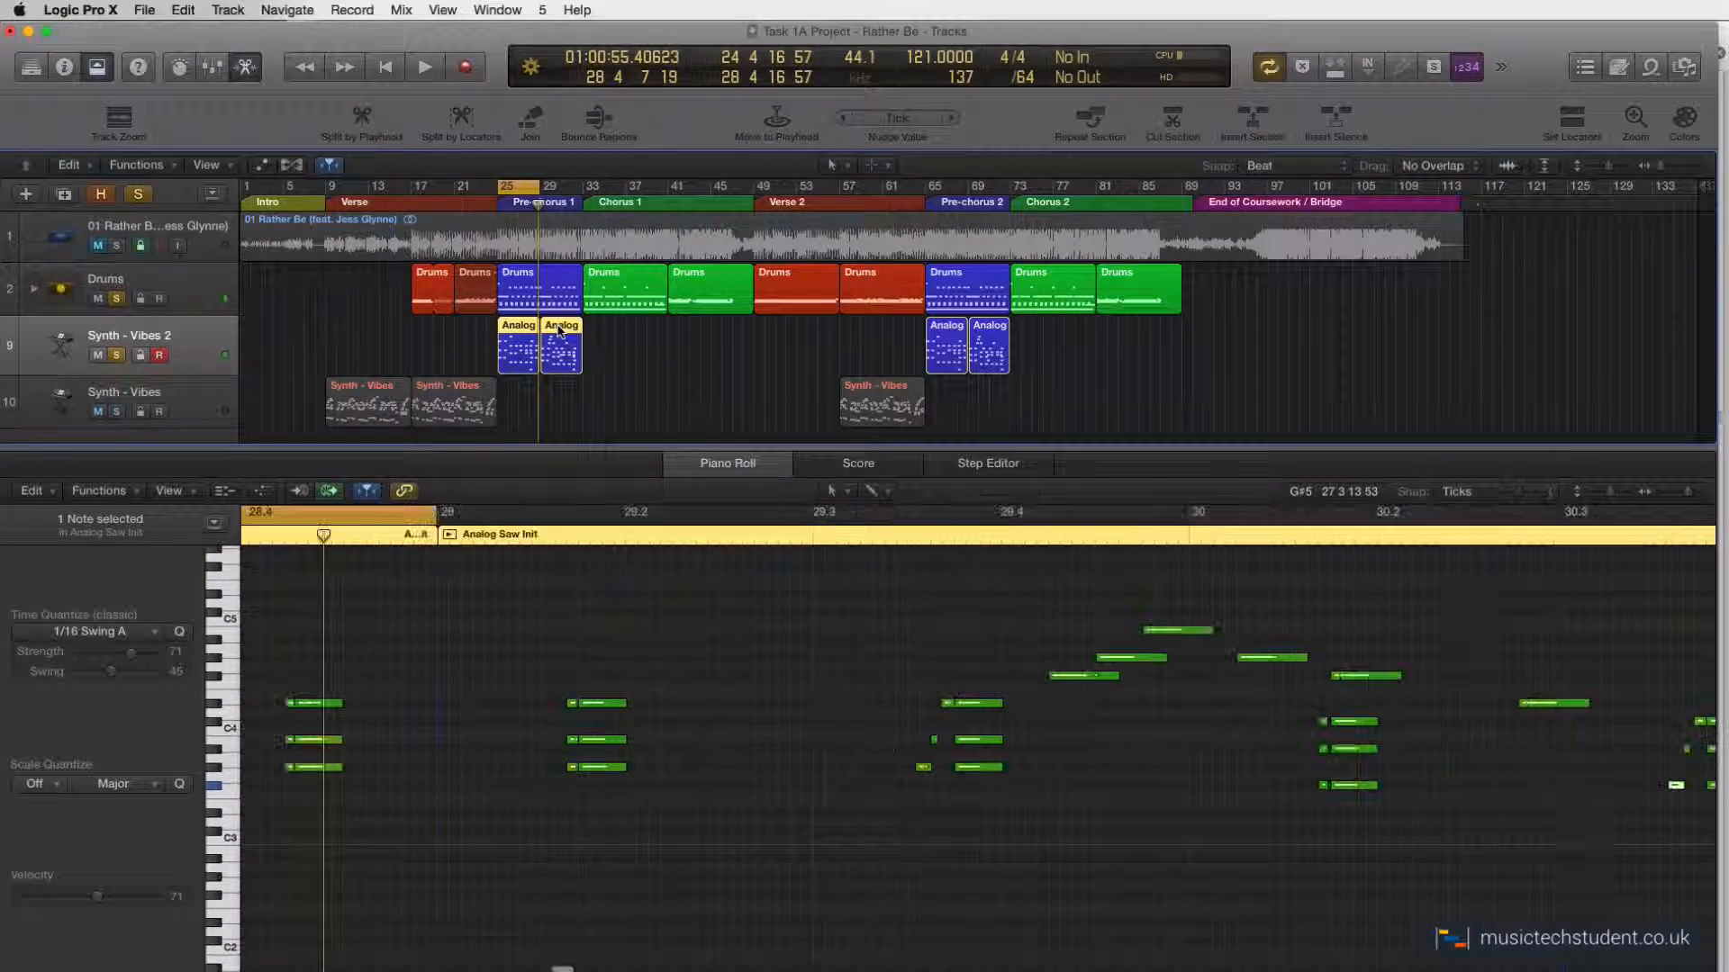
scroll(859, 630, "right", 1)
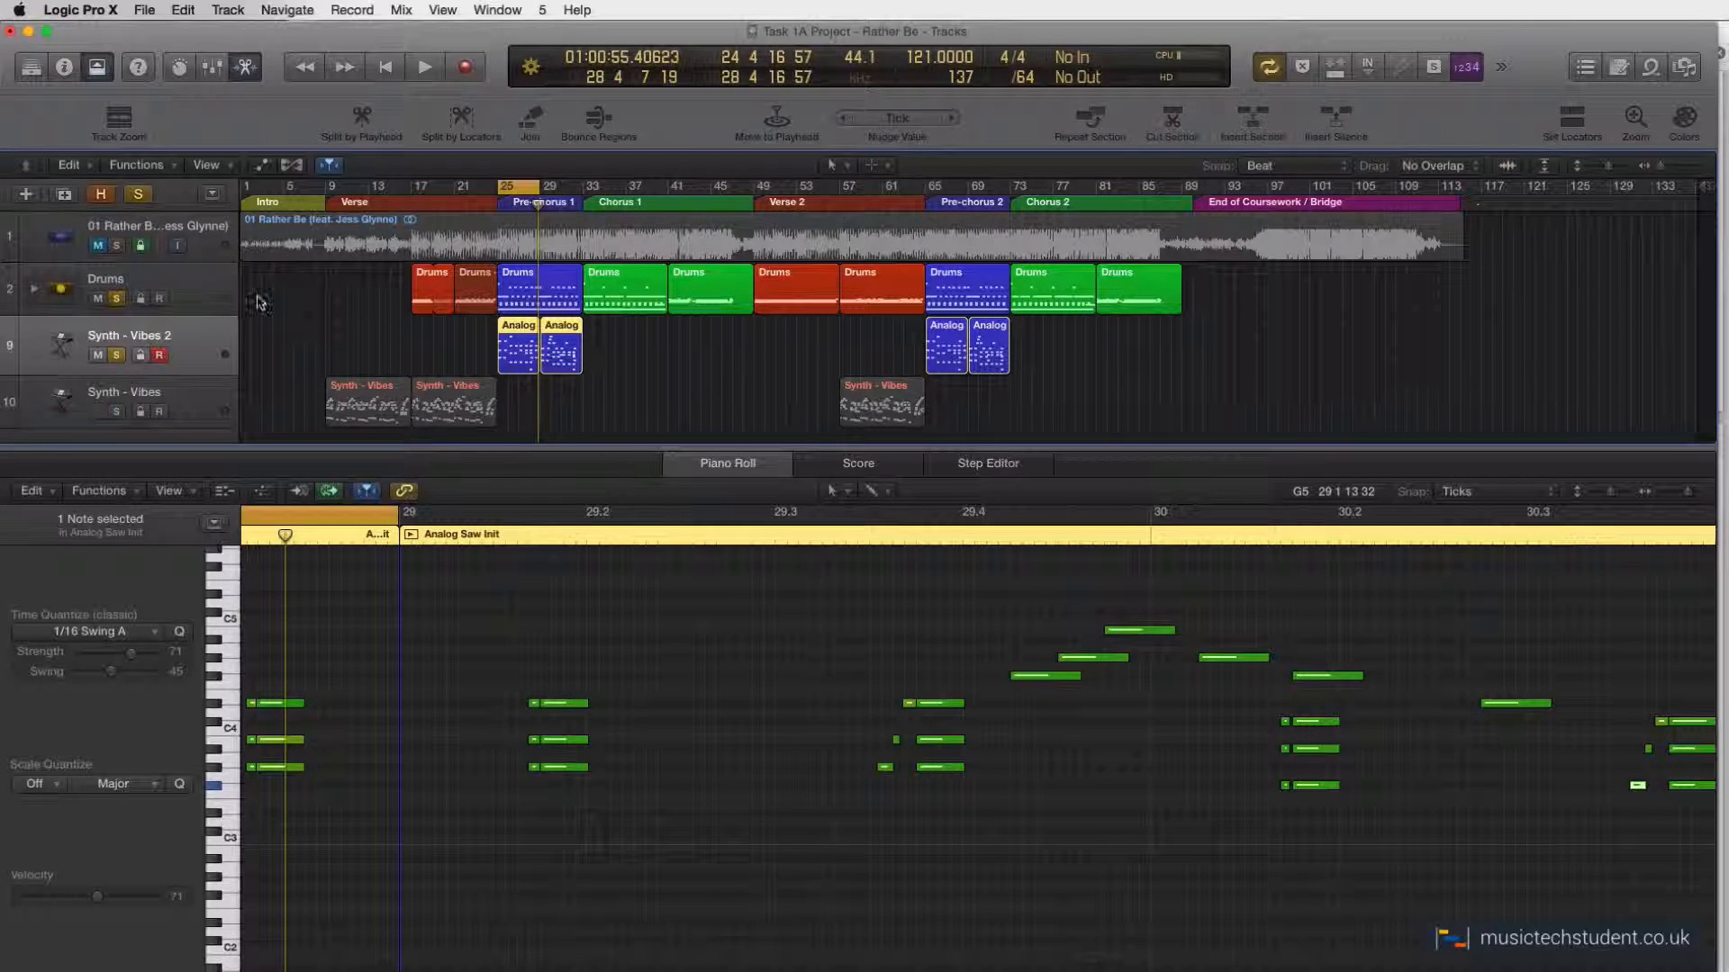
- Show the inspector and open the ES2 instrument of Synth - Vibes 2, placing its window clear of the tracks
left_click(59, 68)
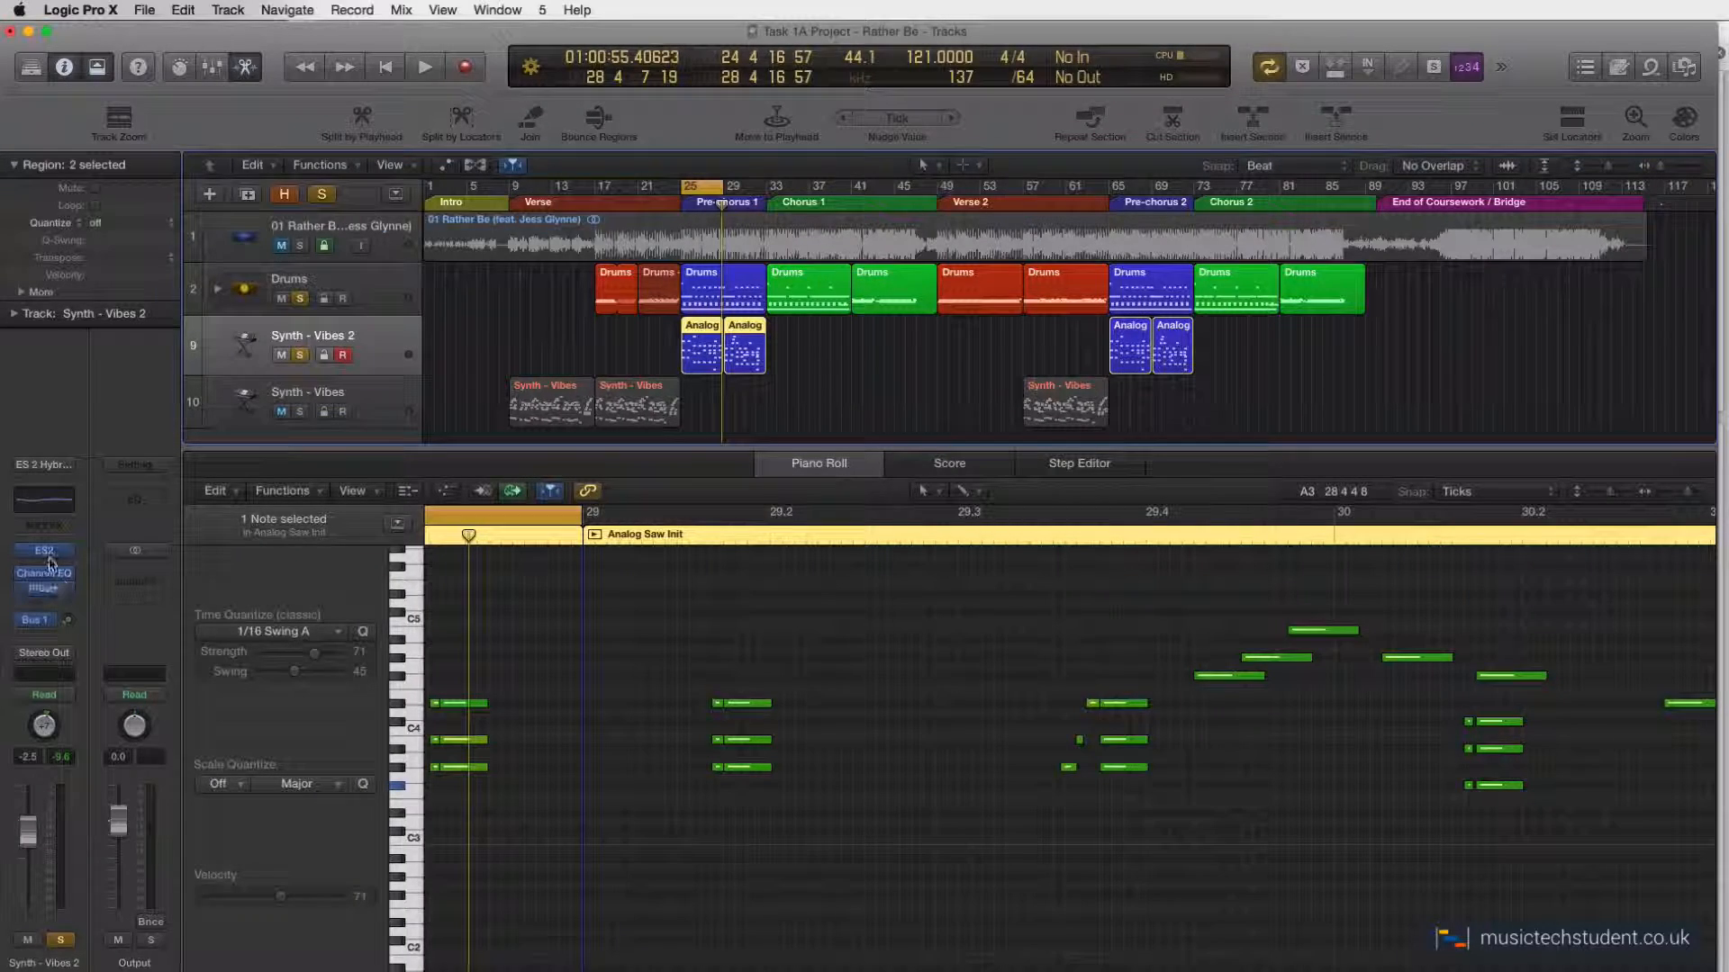
left_click(44, 551)
left_click_drag(928, 415, 1039, 411)
scroll(436, 387, "up", 1)
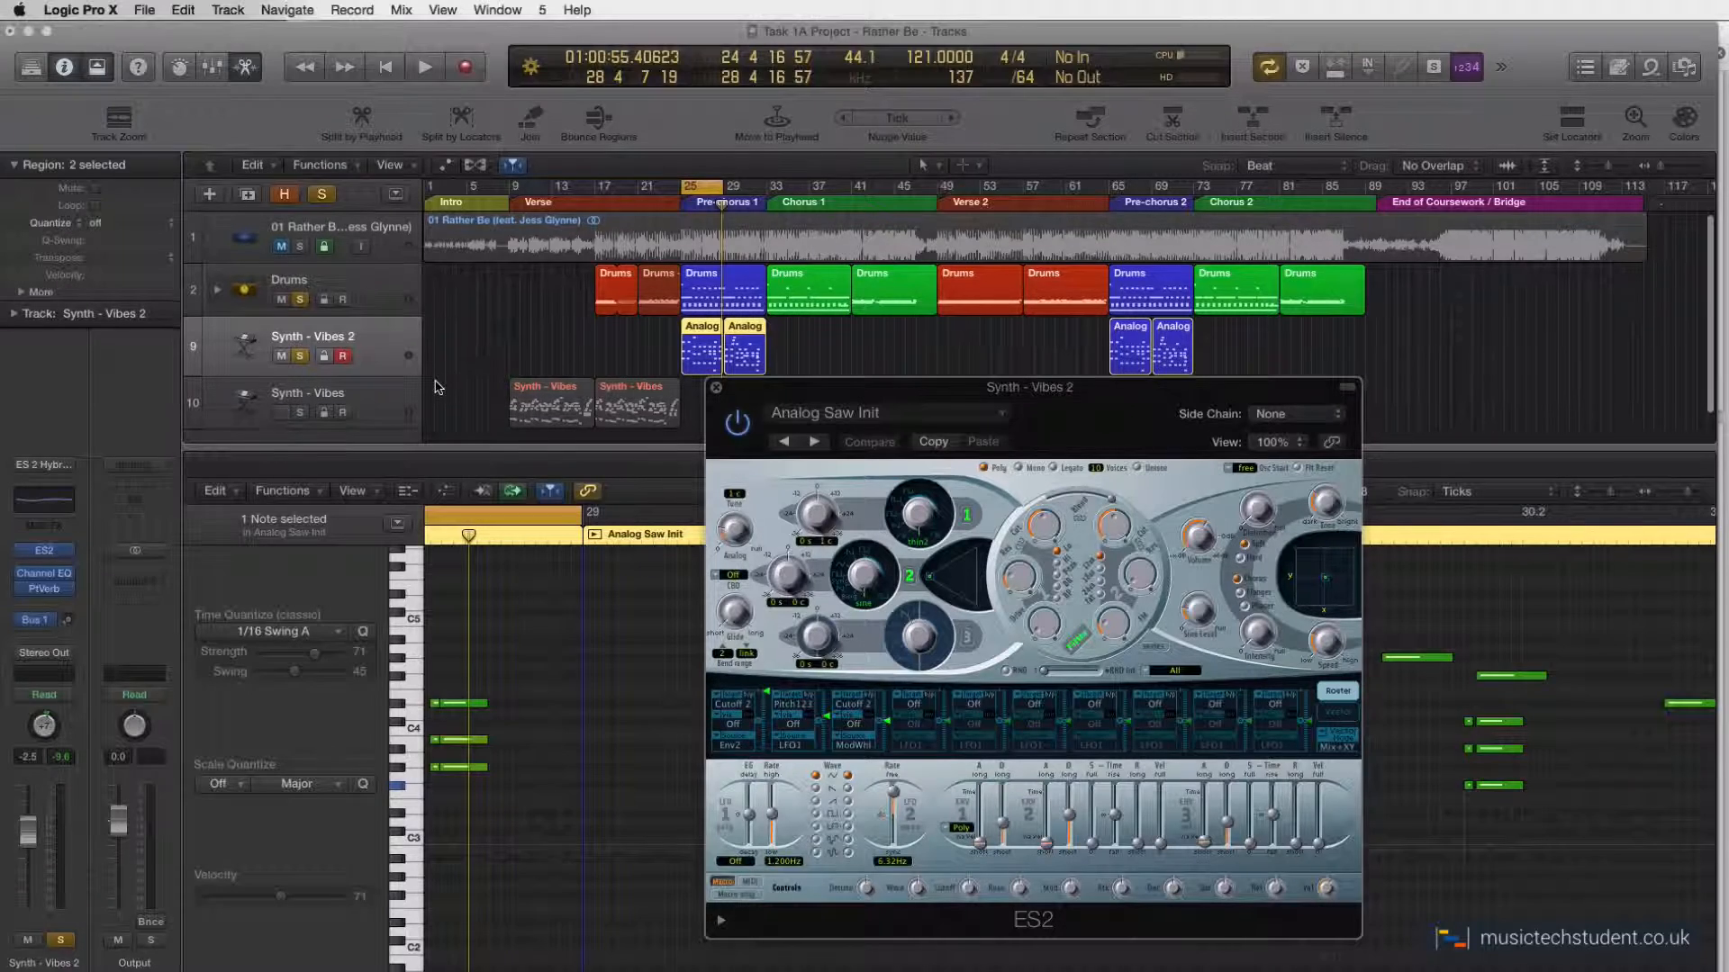
- Select the Synth - Vibes track and close the ES2 instrument window
left_click(348, 396)
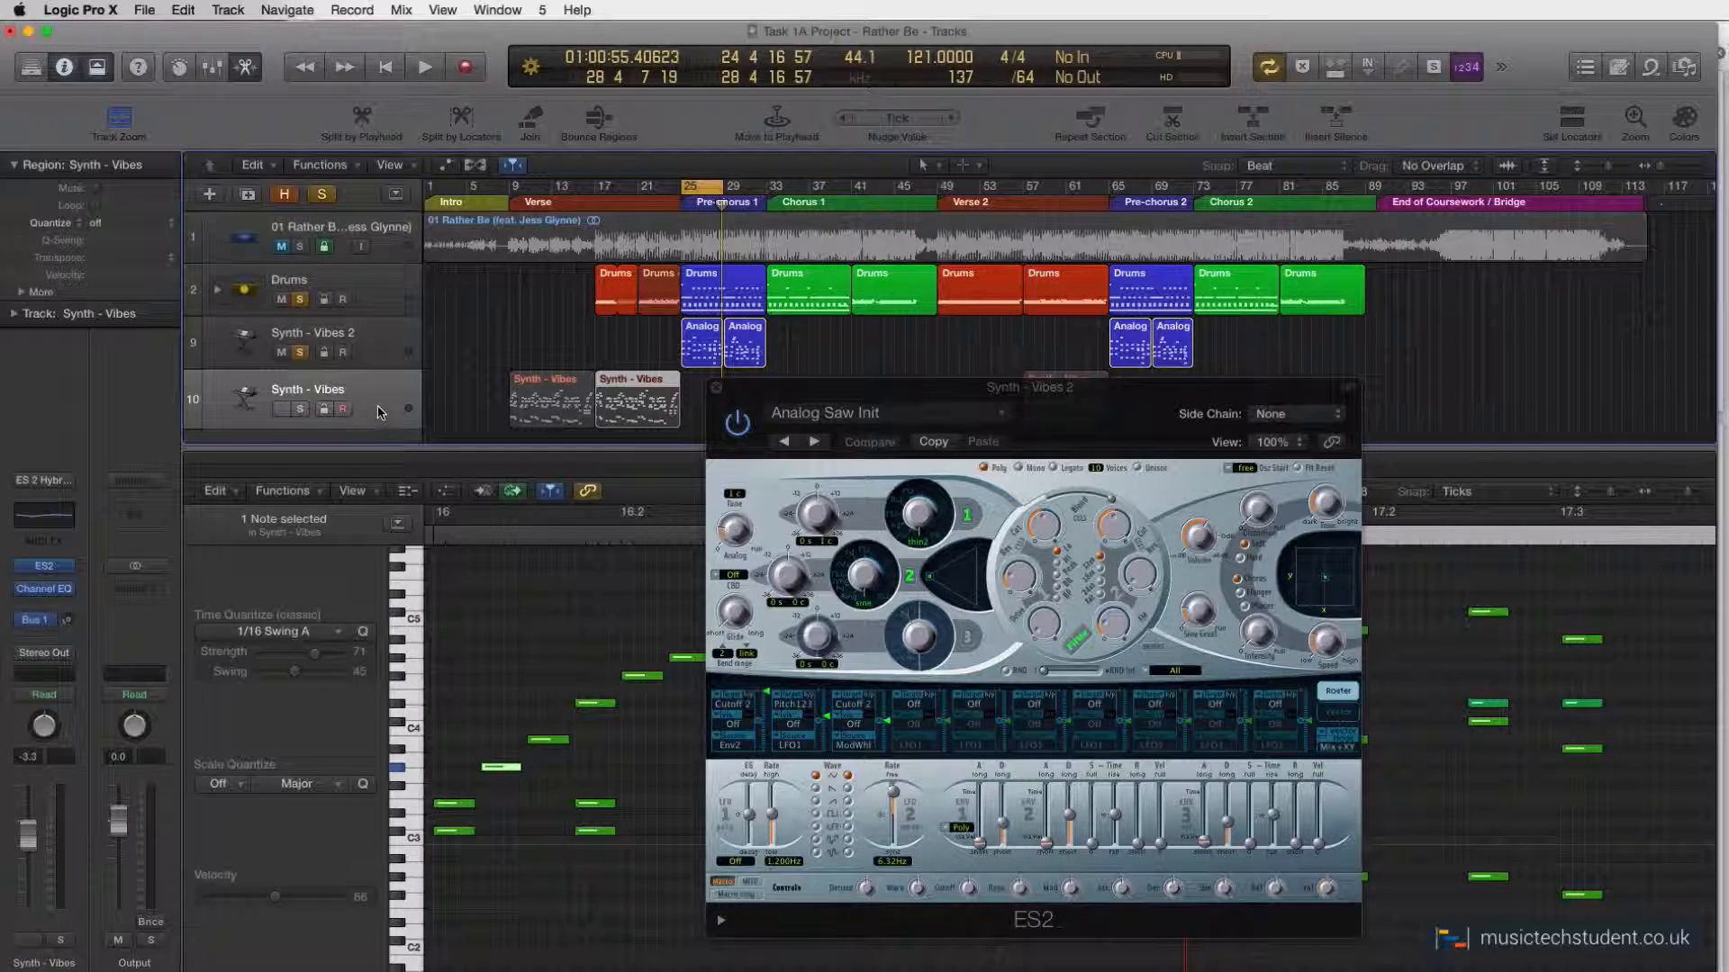
key("ctrl+m")
key("ctrl+m")
key("ctrl+m")
key("ctrl+m")
key("ctrl+m")
key("ctrl+m")
key("ctrl+m")
key("ctrl+m")
key("ctrl+m")
key("ctrl+m")
key("ctrl+m")
left_click(717, 390)
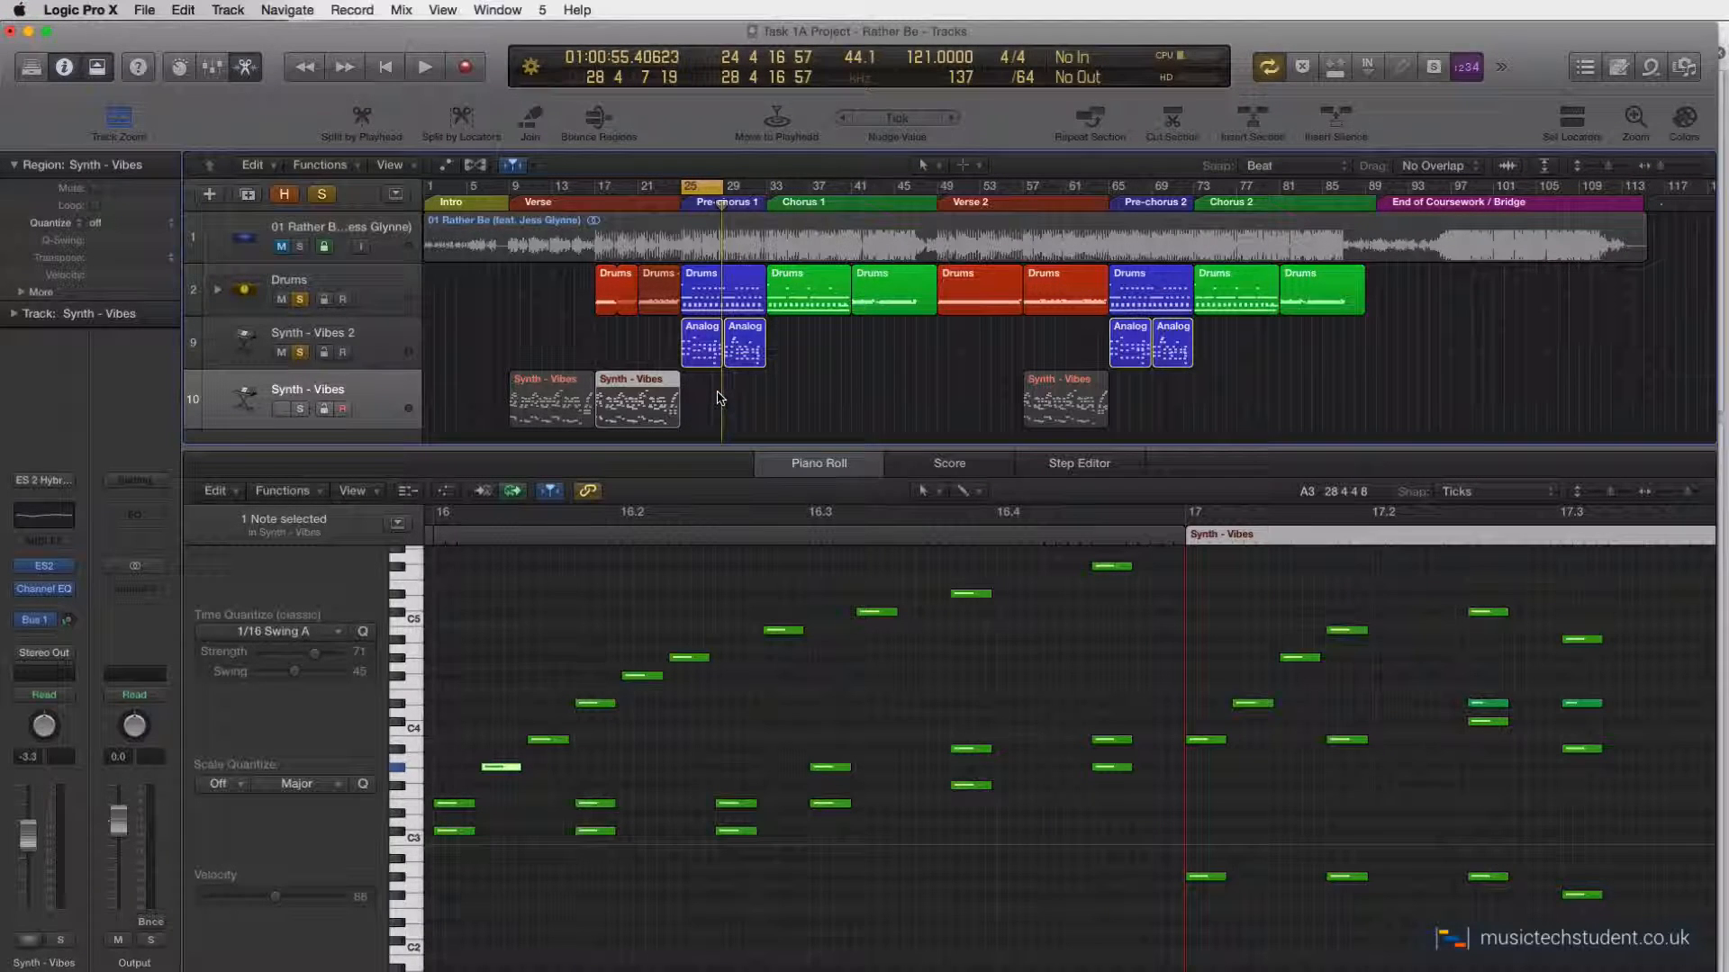
- Examine the send bus options of Synth - Vibes 2 and compare its channel strip with that of Synth - Vibes
left_click(701, 347)
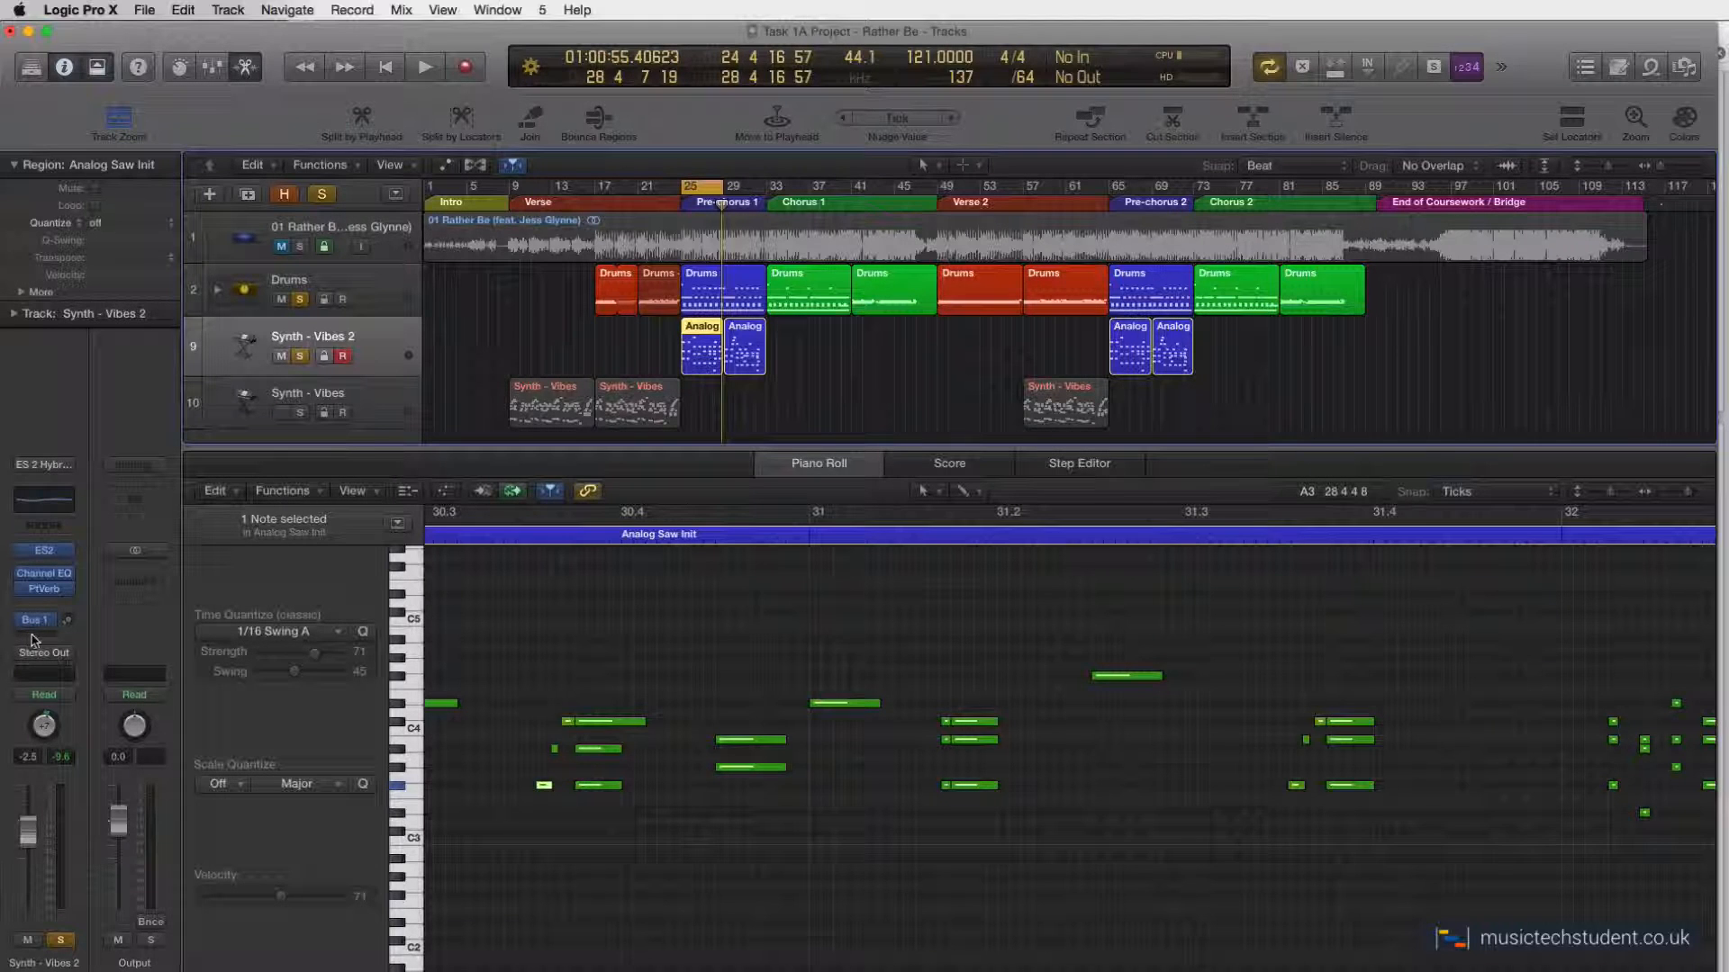
left_click(34, 623)
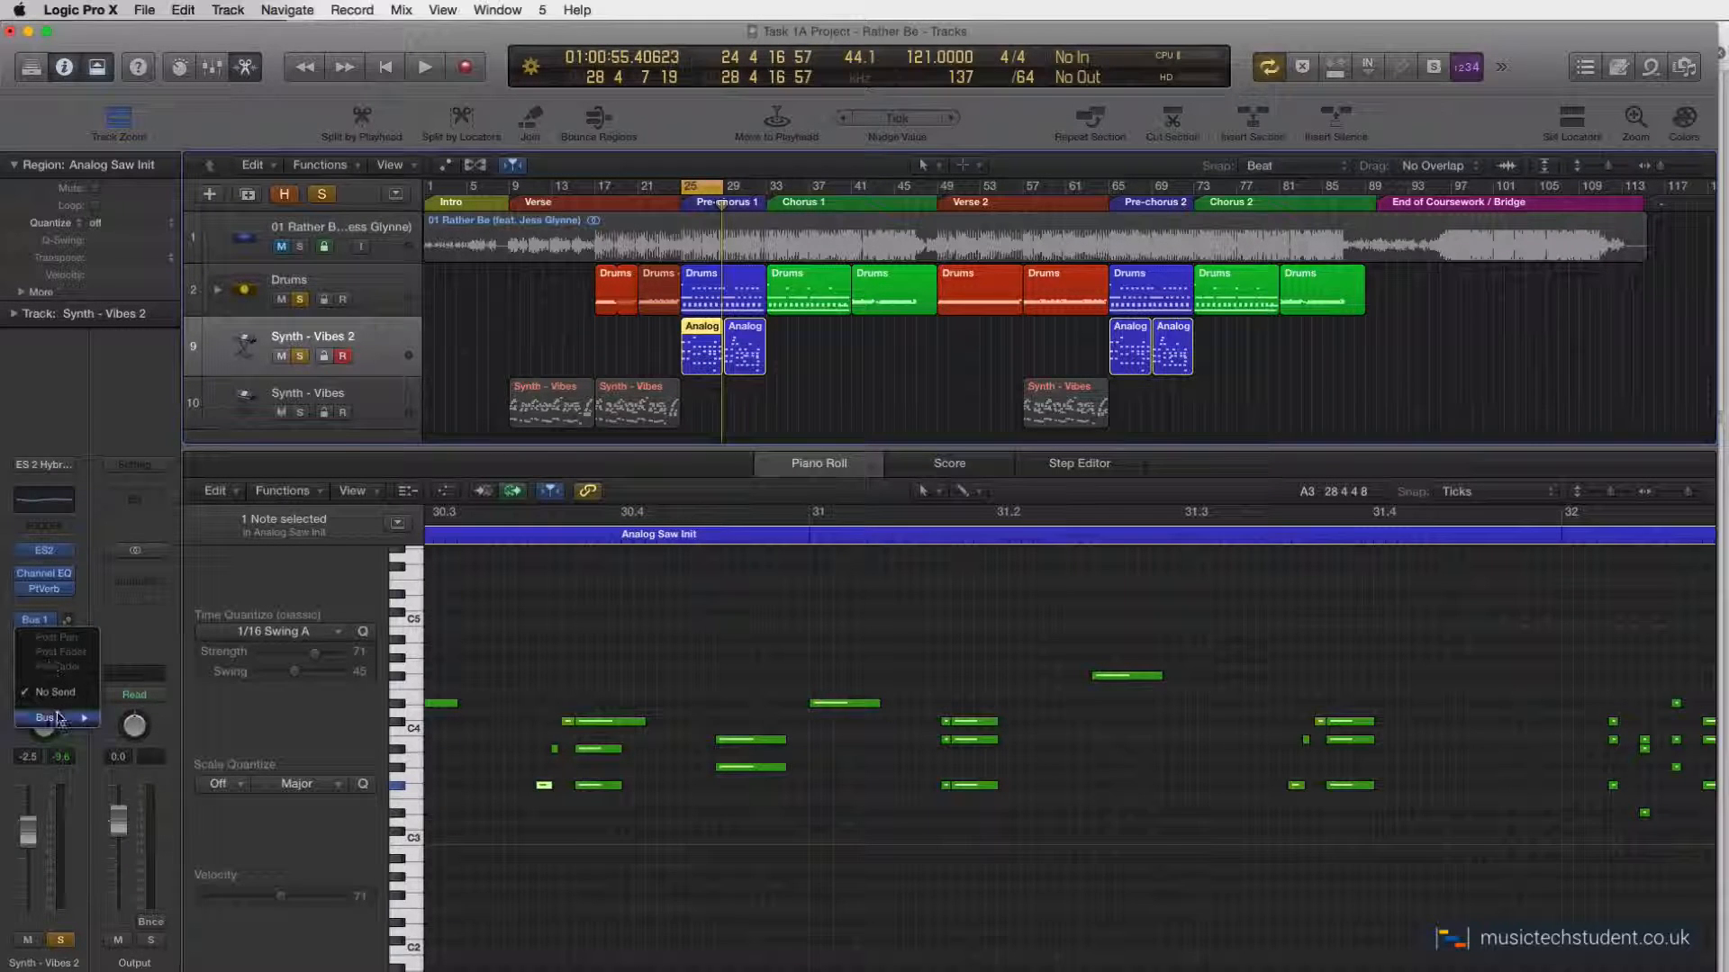
mouse_move(59, 720)
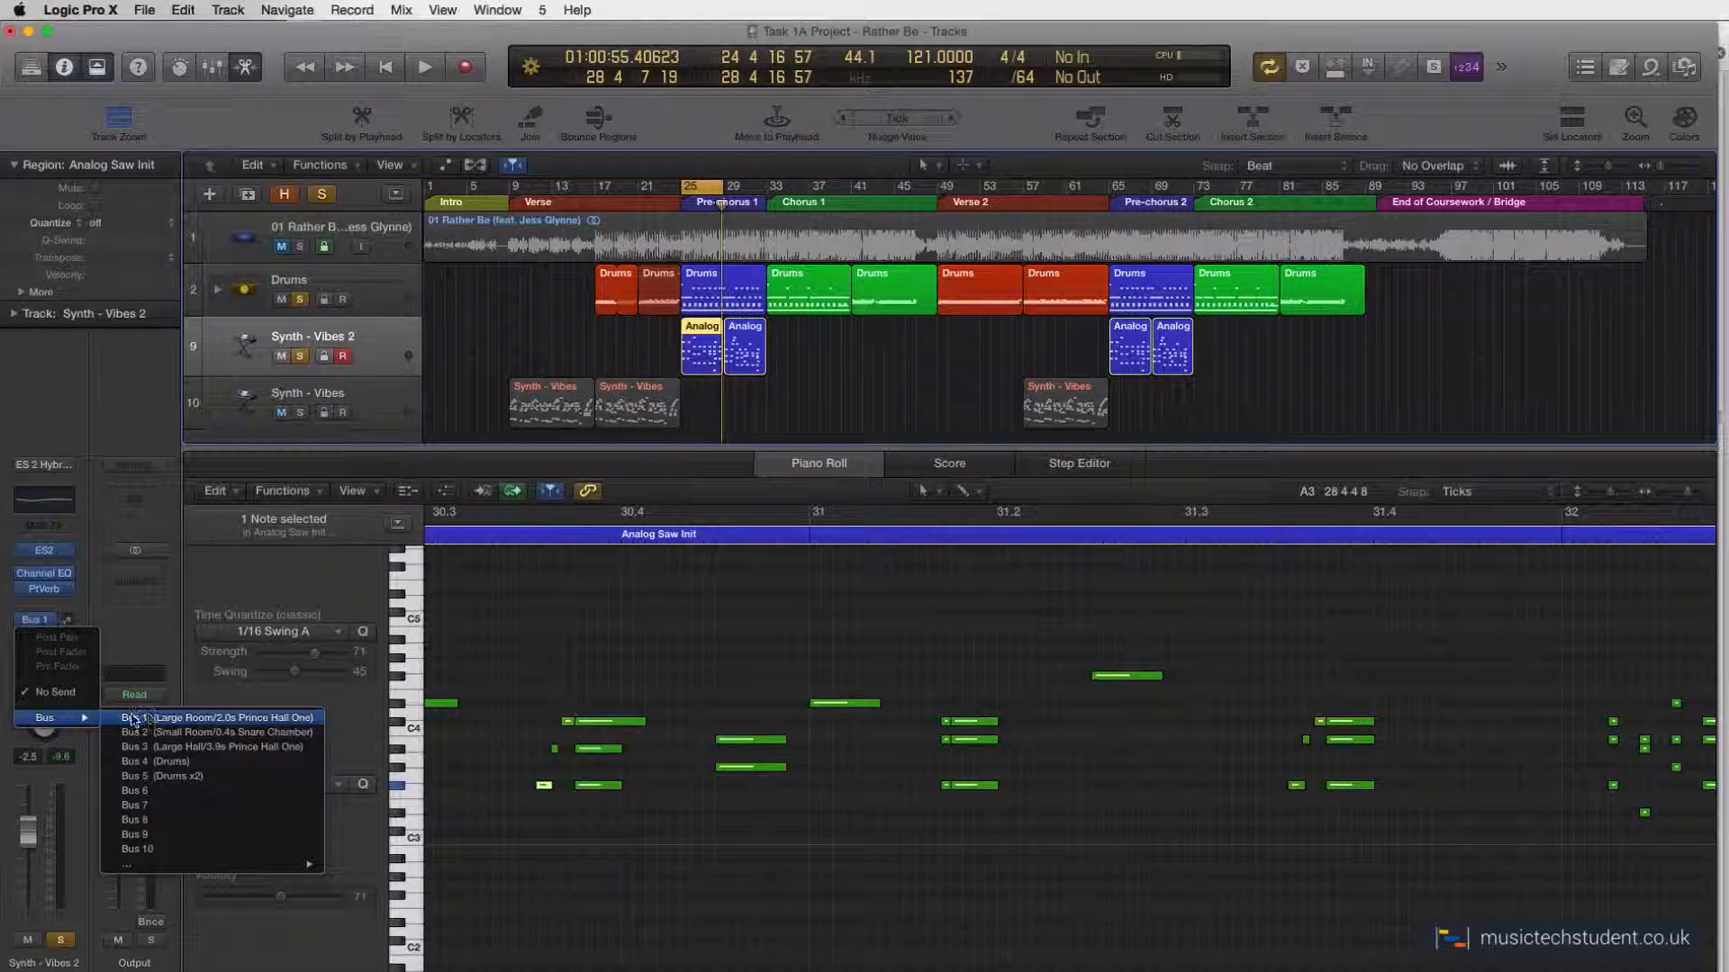
left_click(153, 791)
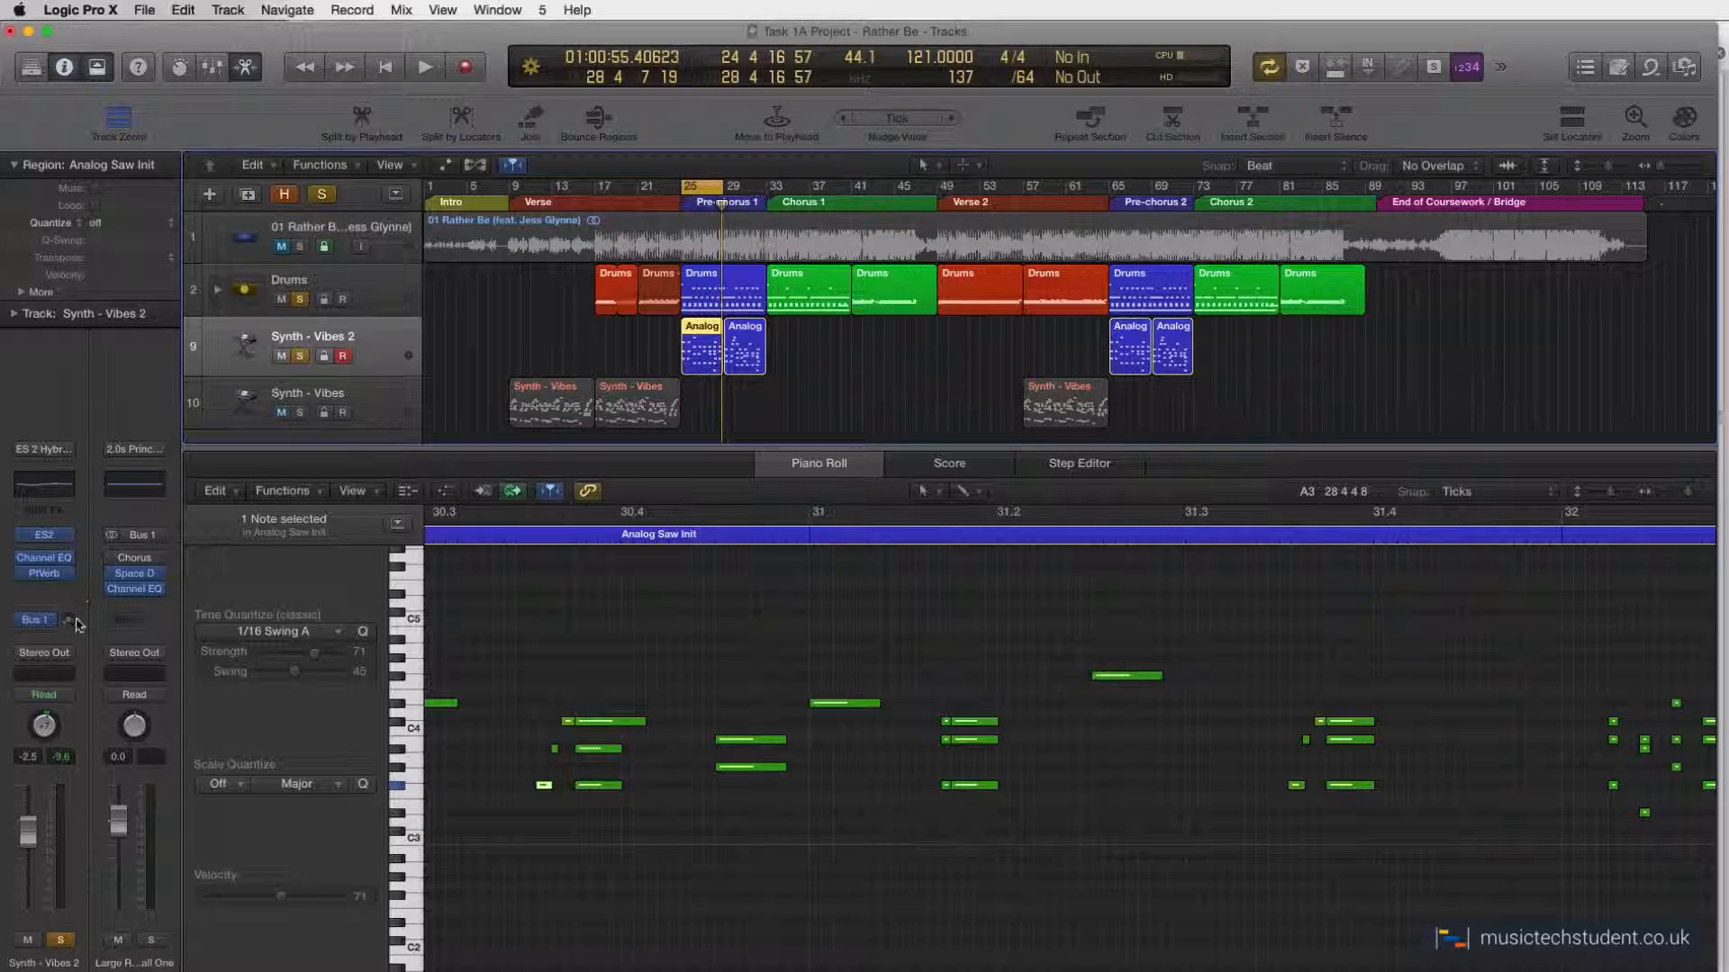
left_click(374, 417)
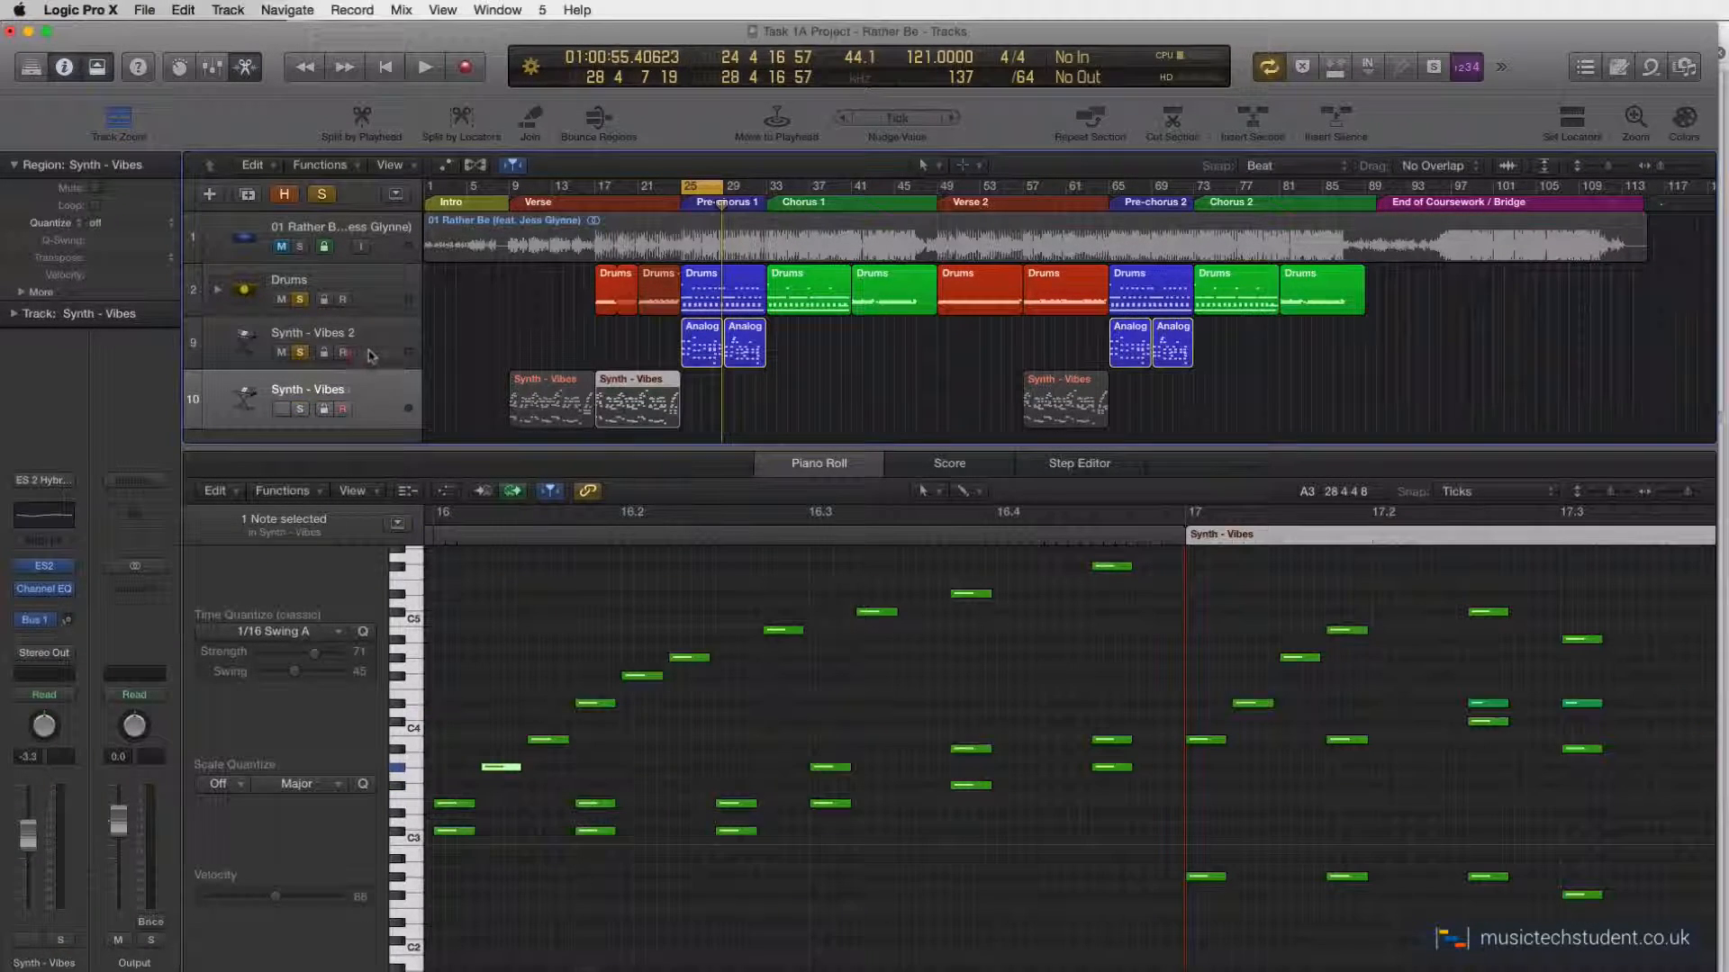
left_click(372, 356)
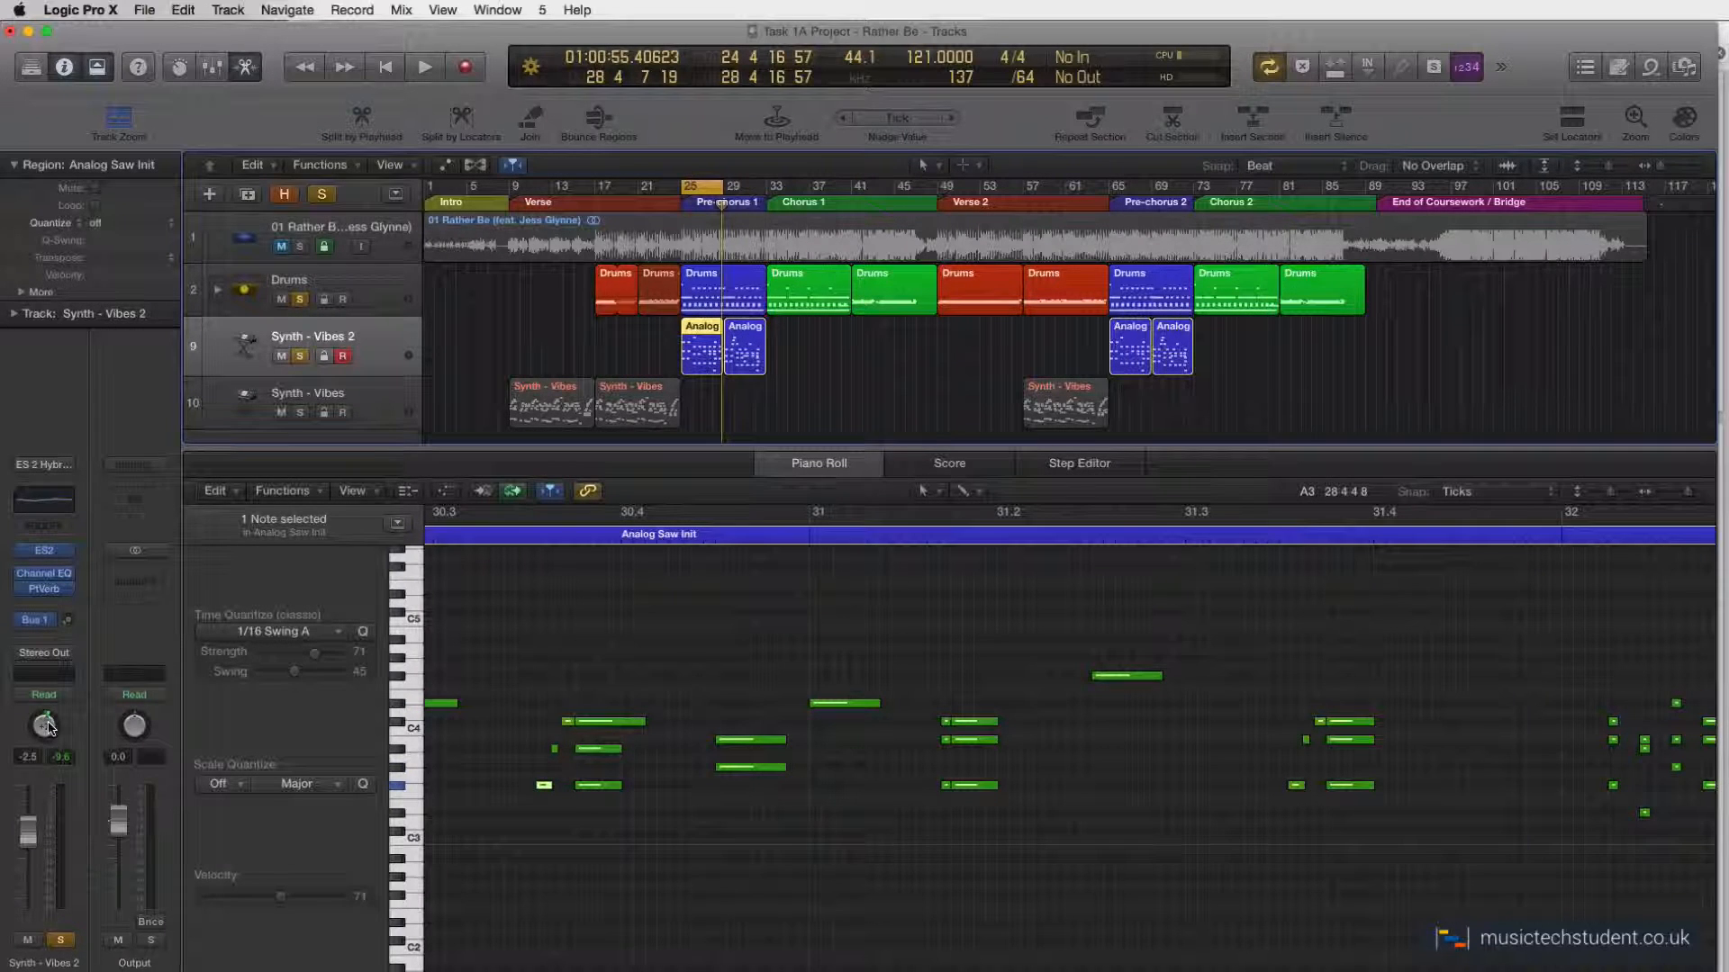